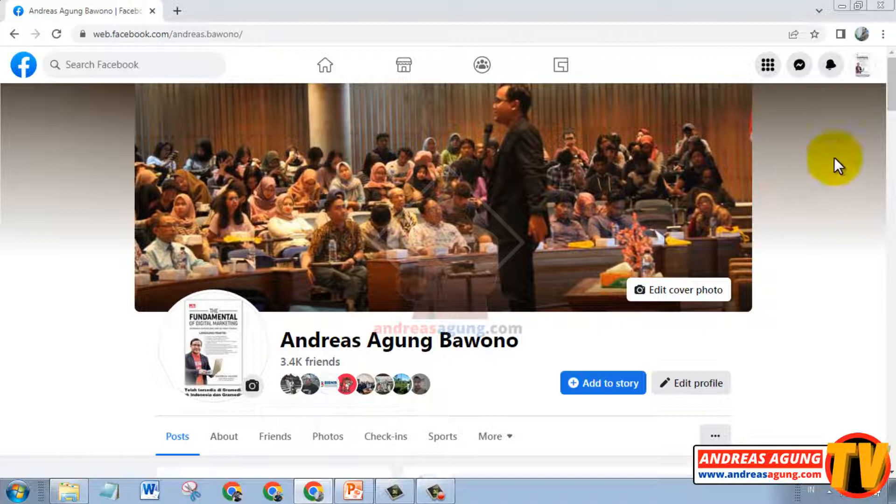
# Step: Open the Language and Region page of the account settings
pyautogui.click(861, 69)
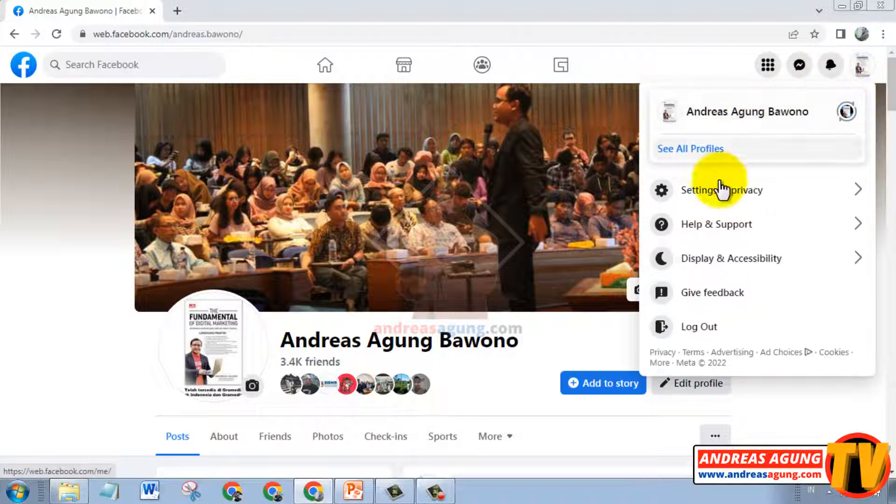
pyautogui.click(713, 200)
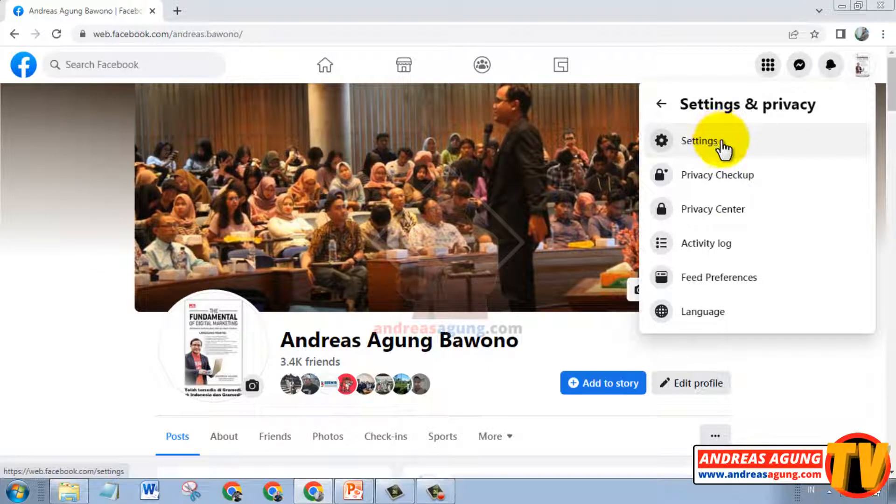
pyautogui.click(700, 141)
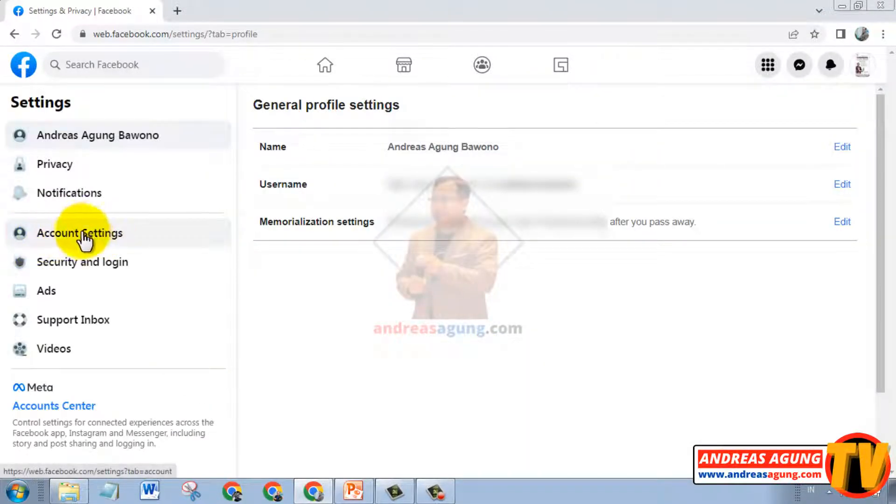
pyautogui.click(88, 240)
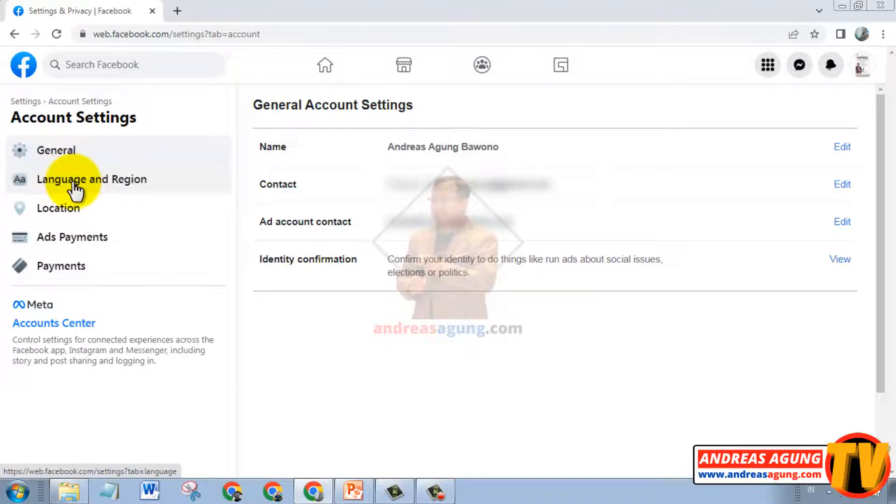
pyautogui.click(122, 189)
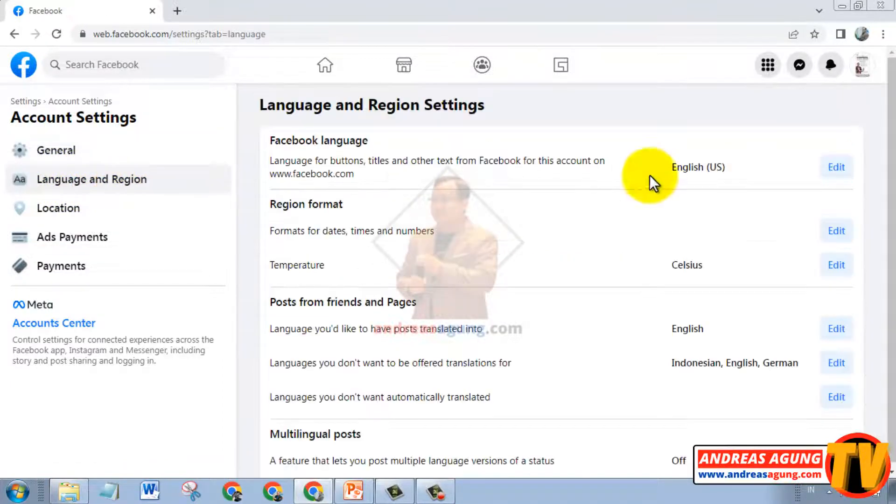
# Step: Review the Facebook language setting and its list of available languages, leaving the edit without saving
pyautogui.moveTo(672, 168); pyautogui.dragTo(727, 168)
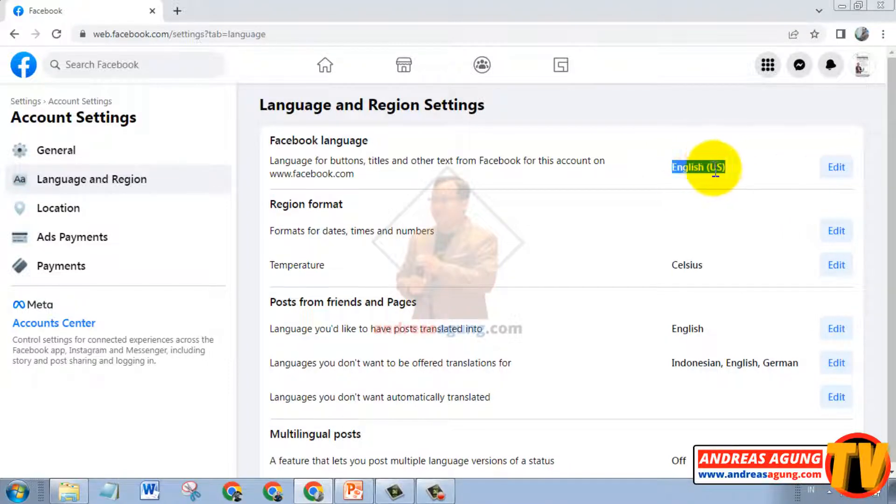
pyautogui.click(669, 164)
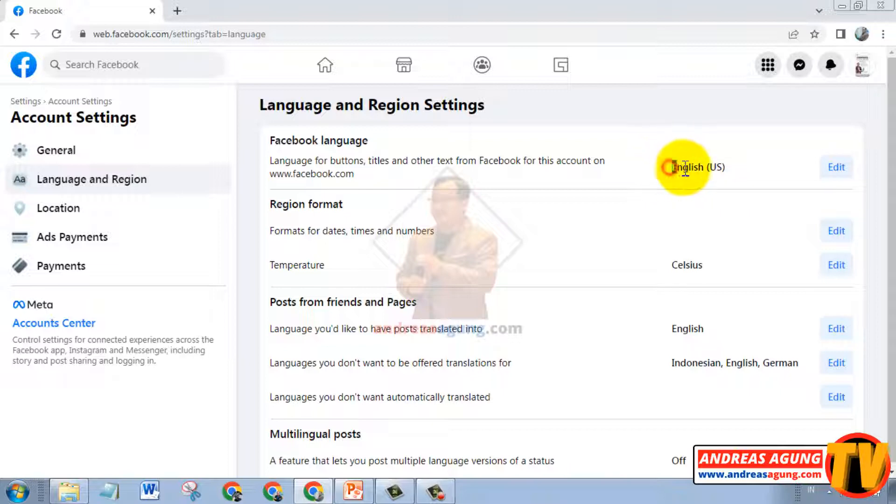
pyautogui.moveTo(670, 168); pyautogui.dragTo(729, 167)
pyautogui.click(730, 167)
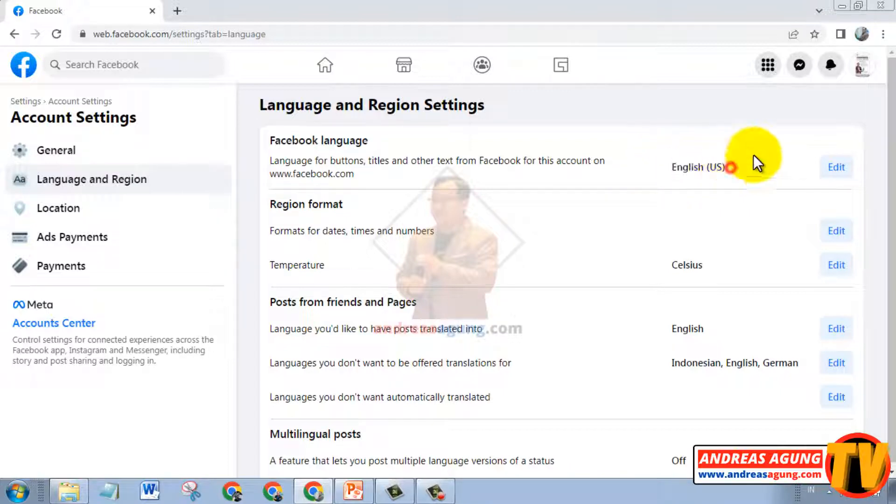
pyautogui.click(831, 171)
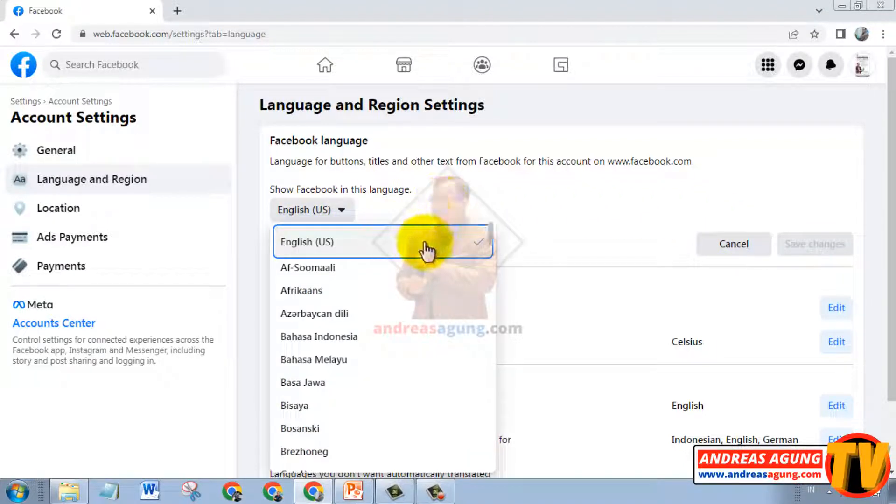
pyautogui.click(520, 209)
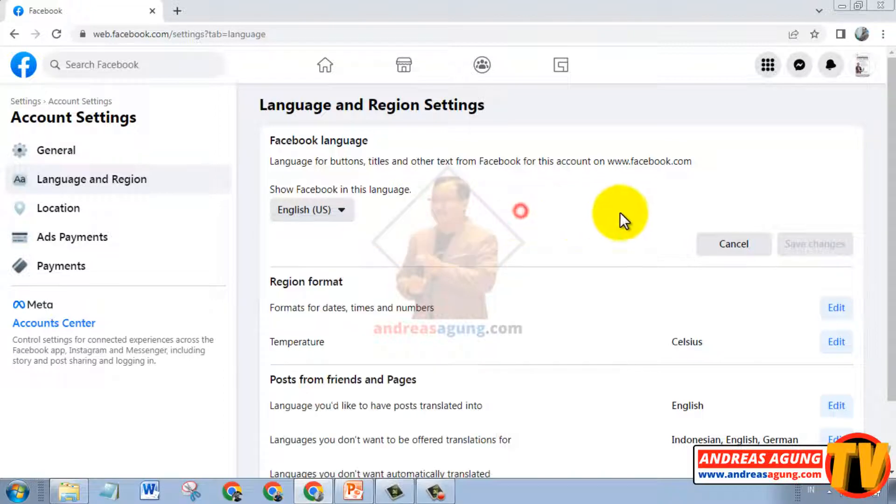
pyautogui.click(728, 247)
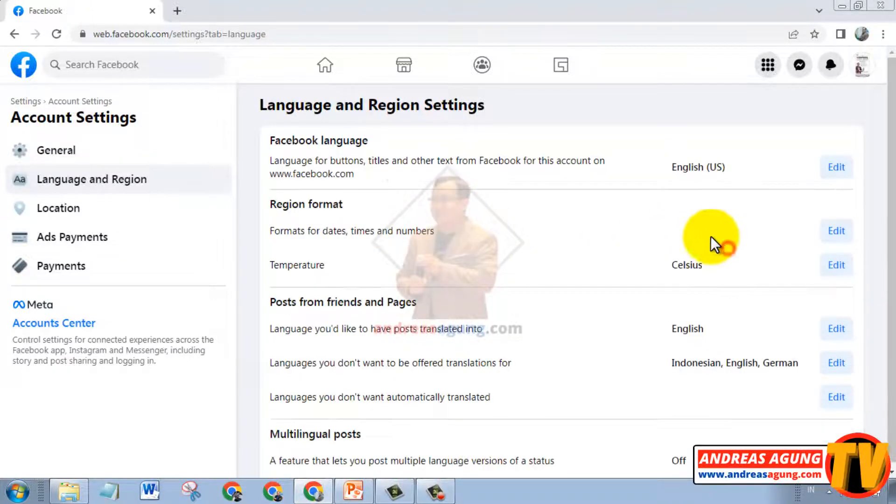
# Step: Start creating a new Facebook Page and name it "Digital Marketing Course"
pyautogui.click(768, 67)
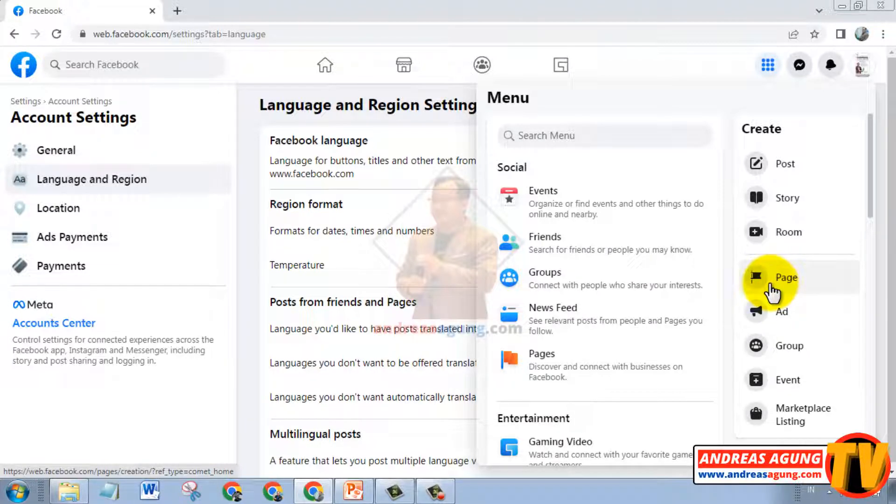
pyautogui.click(770, 286)
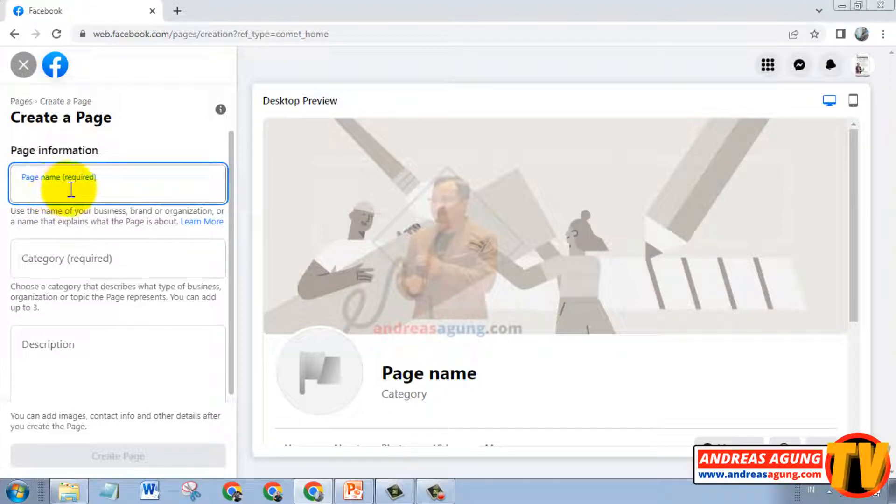
pyautogui.write('Digital Marketing Course')
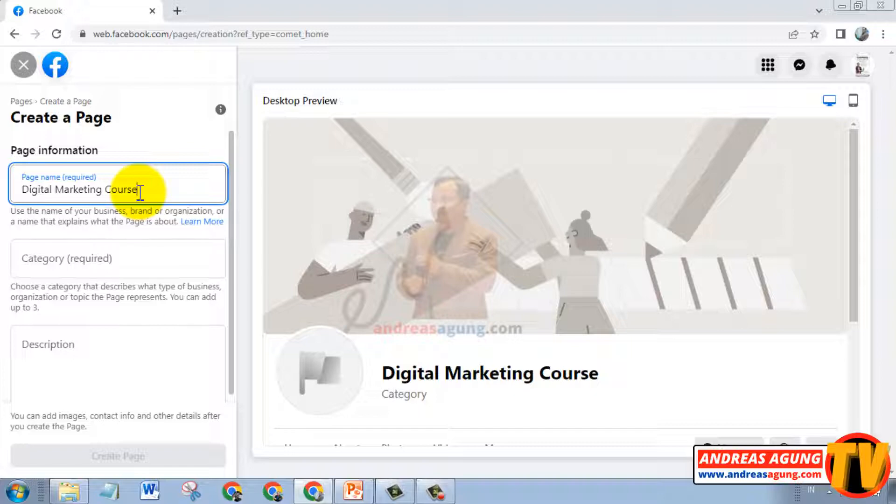
pyautogui.click(25, 189)
pyautogui.moveTo(31, 190); pyautogui.dragTo(147, 190)
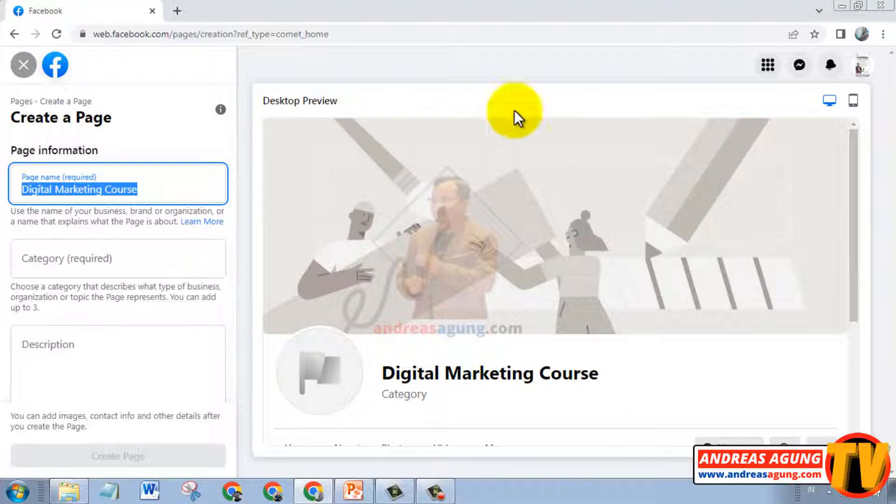
# Step: Set the new Page's category to Internet Marketing Service
pyautogui.click(63, 260)
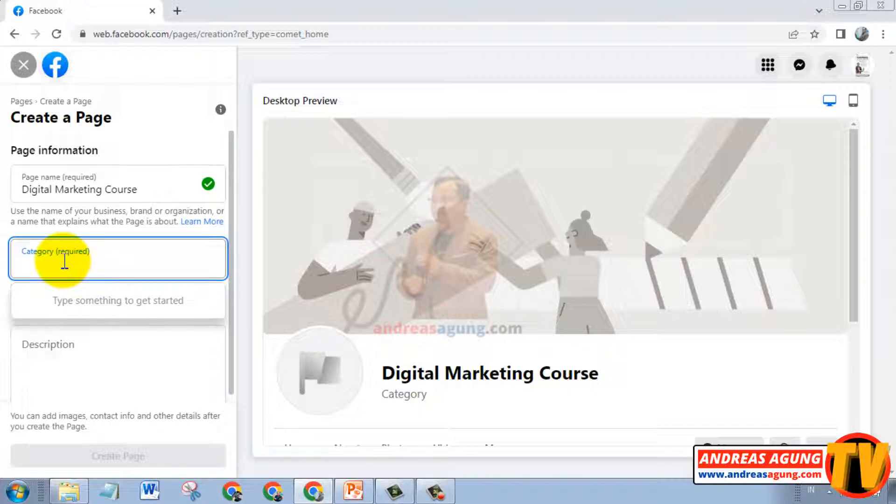
pyautogui.write('internet')
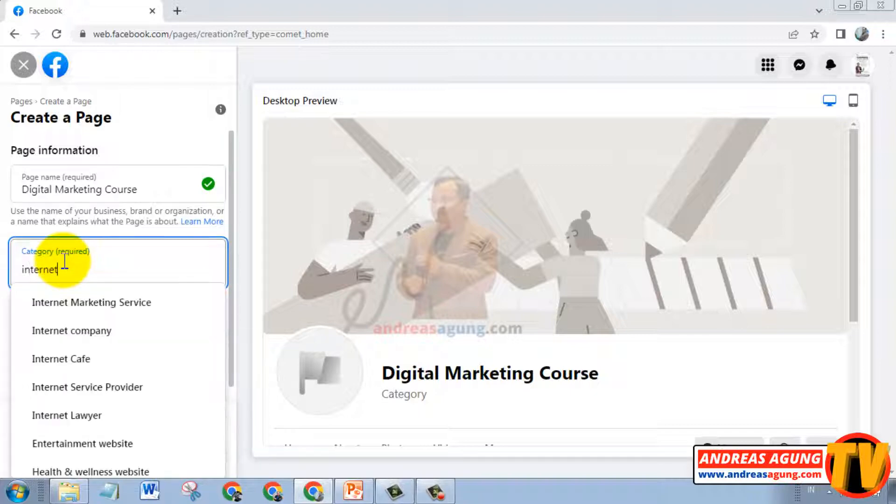
pyautogui.click(69, 307)
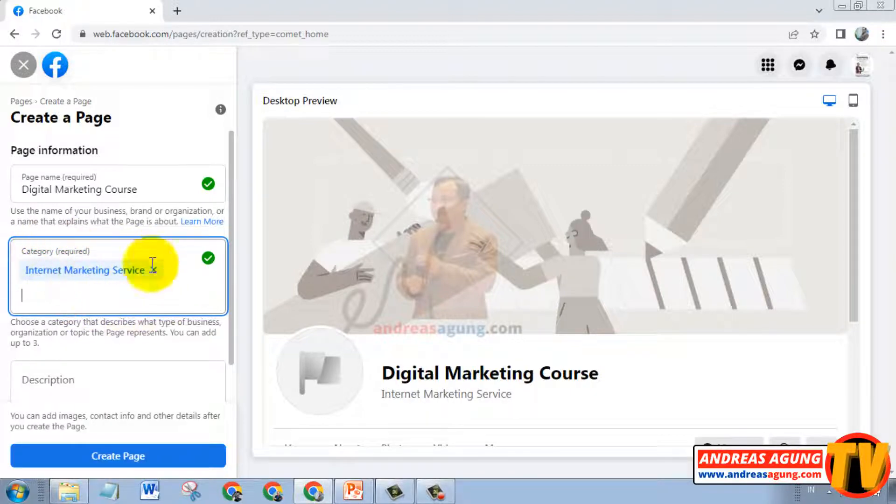
pyautogui.click(25, 343)
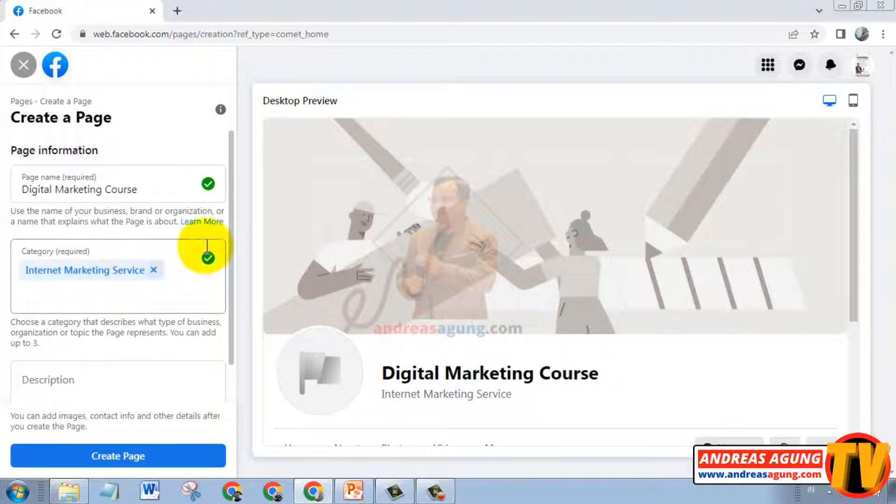
# Step: Enter "Kursus Digital Marketing" as the new Page's description
pyautogui.moveTo(229, 200); pyautogui.dragTo(230, 241)
pyautogui.click(70, 340)
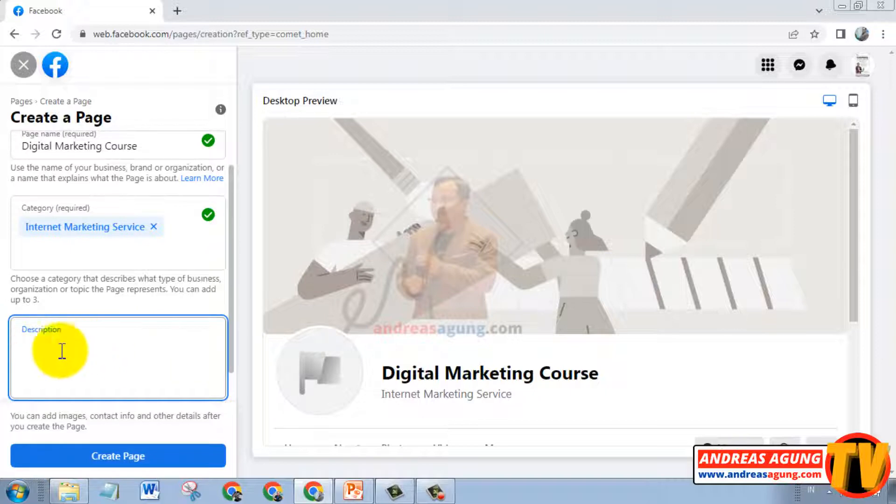
pyautogui.scroll(-1, 136, 343)
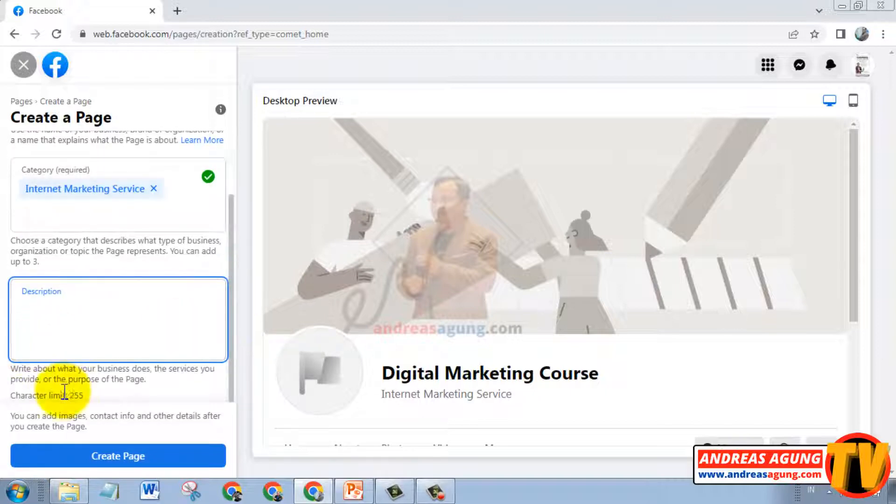
pyautogui.moveTo(71, 395); pyautogui.dragTo(84, 395)
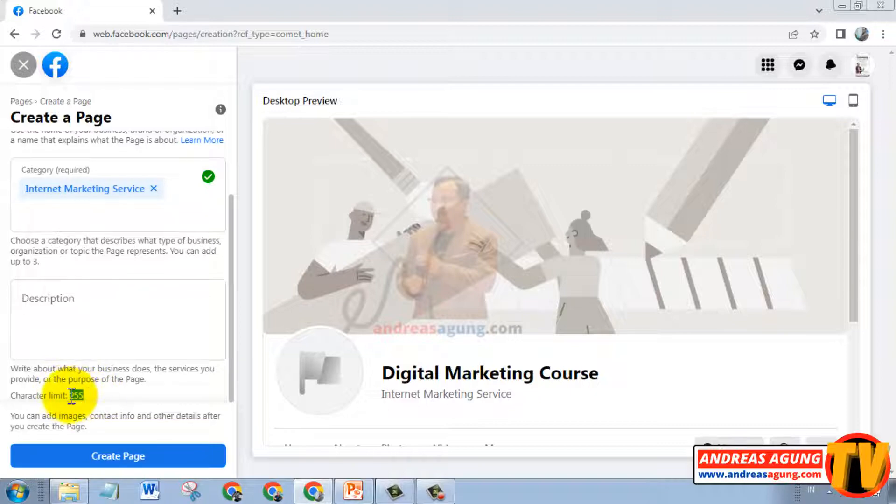
pyautogui.click(60, 297)
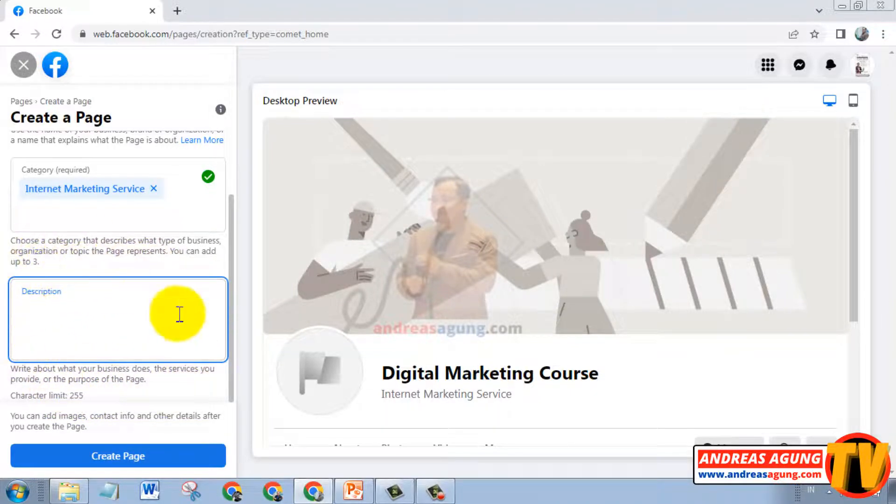
pyautogui.write('Kursus Digital Marketing')
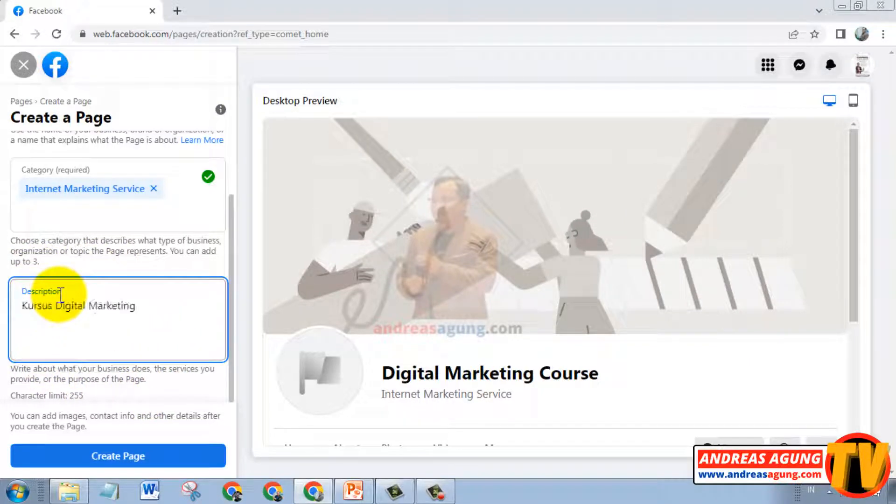
pyautogui.click(25, 306)
pyautogui.moveTo(24, 306); pyautogui.dragTo(134, 304)
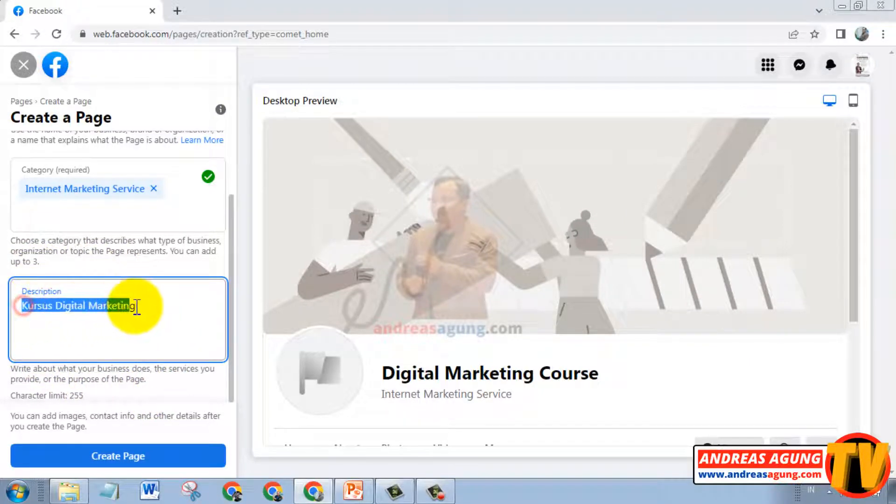
pyautogui.click(140, 304)
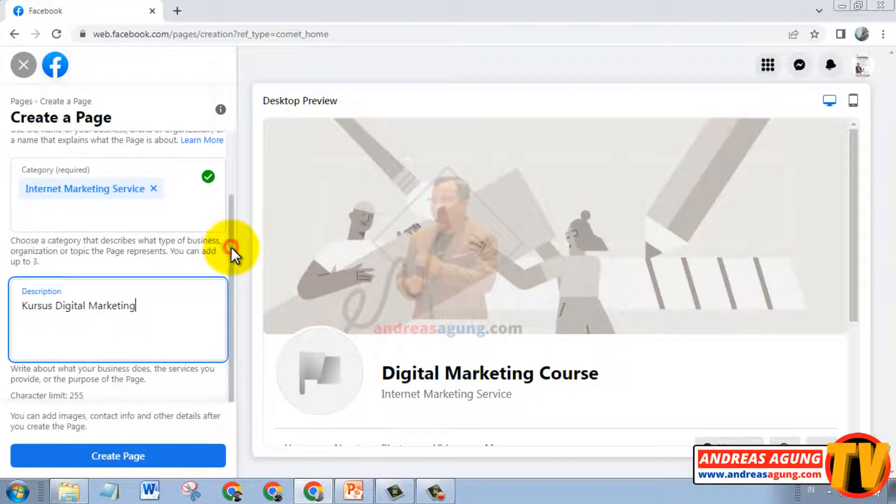
# Step: Create the Page and save its setup without adding a profile picture or cover photo
pyautogui.click(164, 460)
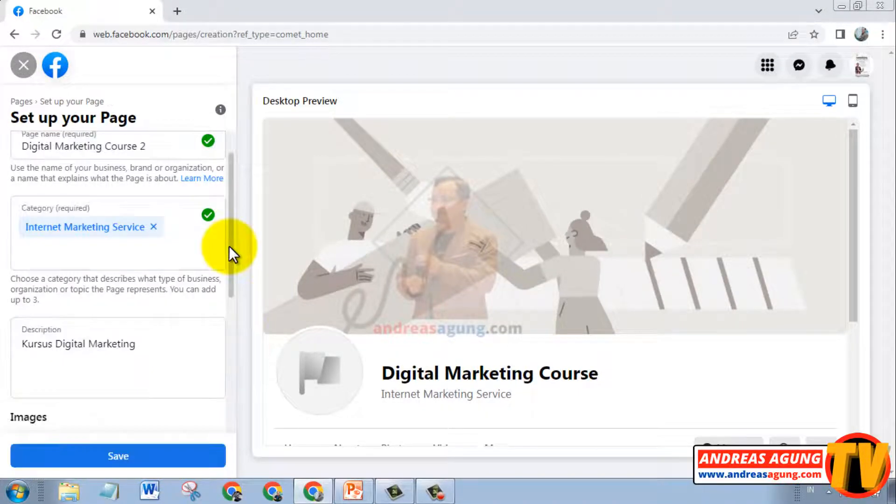
pyautogui.moveTo(229, 245); pyautogui.dragTo(225, 340)
pyautogui.scroll(-2, 206, 176)
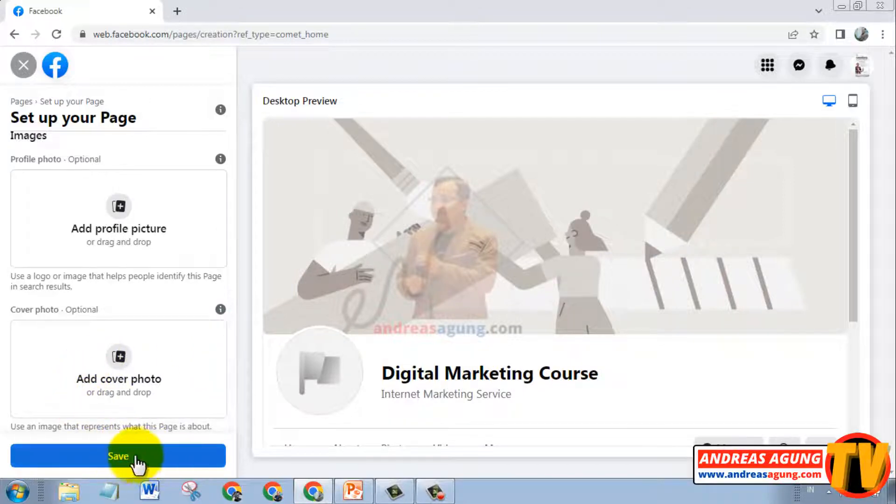
pyautogui.click(163, 460)
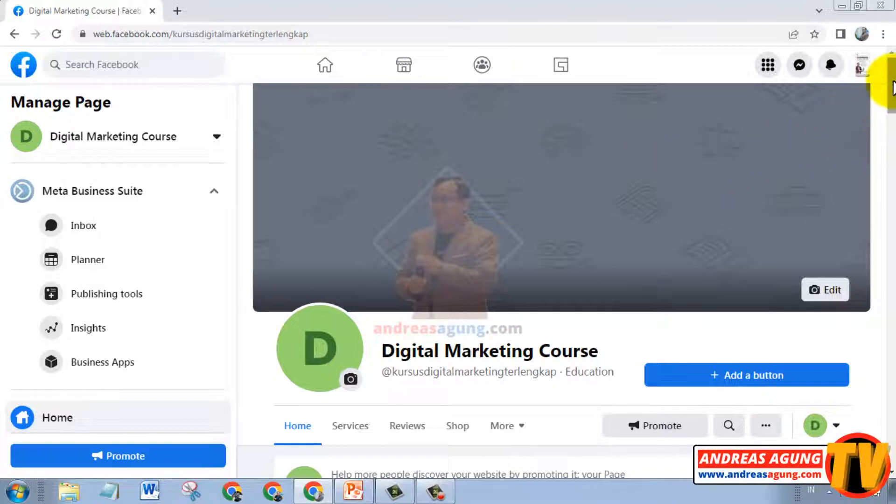
pyautogui.moveTo(892, 85)
pyautogui.mouseDown()
pyautogui.moveTo(892, 95)
pyautogui.moveTo(891, 83)
pyautogui.mouseUp()
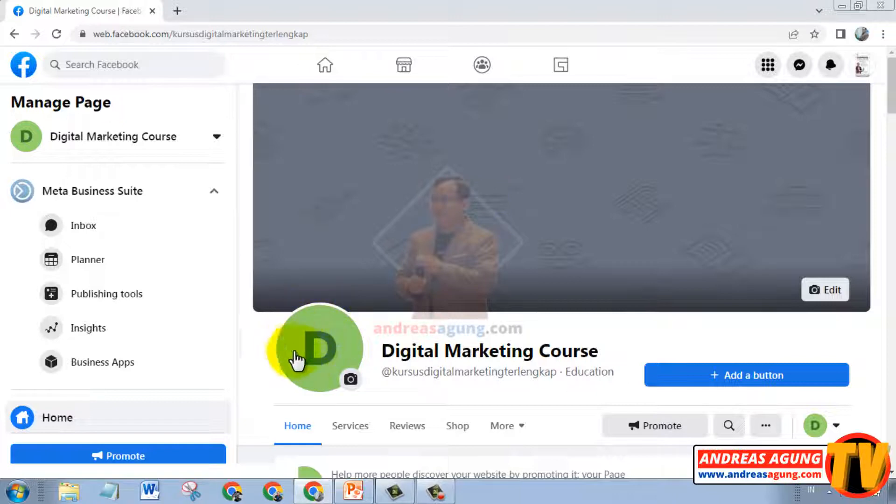
pyautogui.click(350, 380)
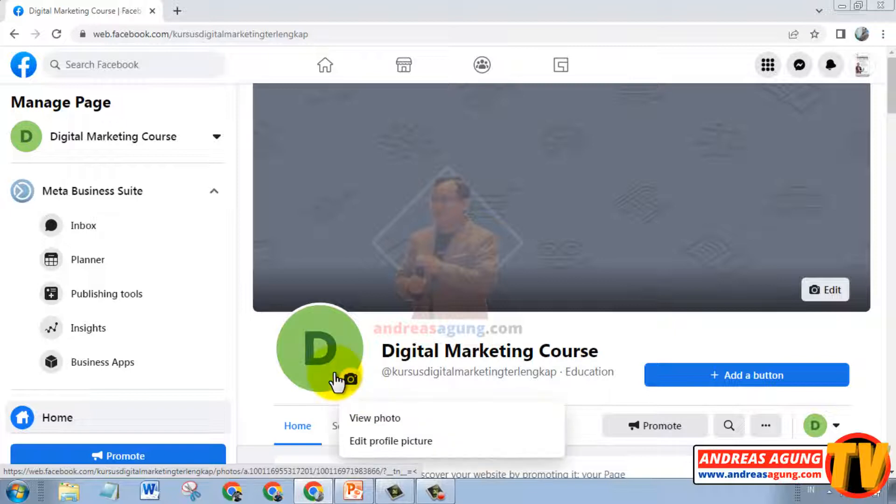
pyautogui.click(363, 443)
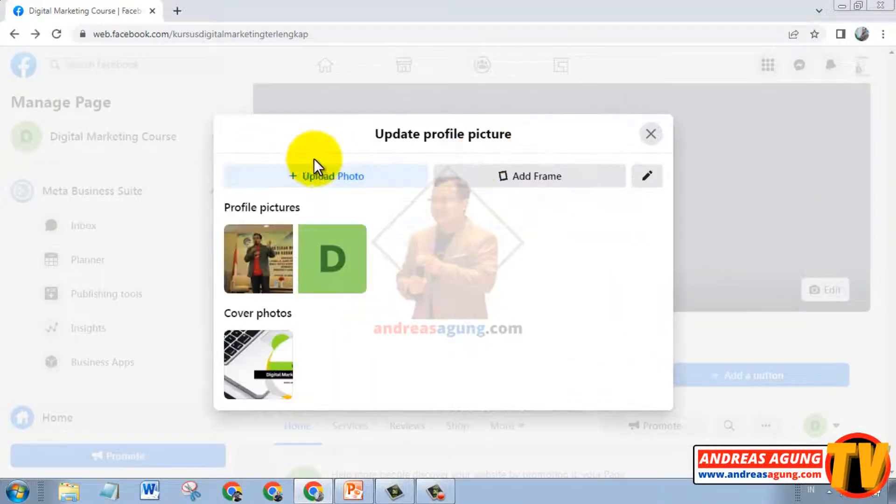
pyautogui.click(309, 176)
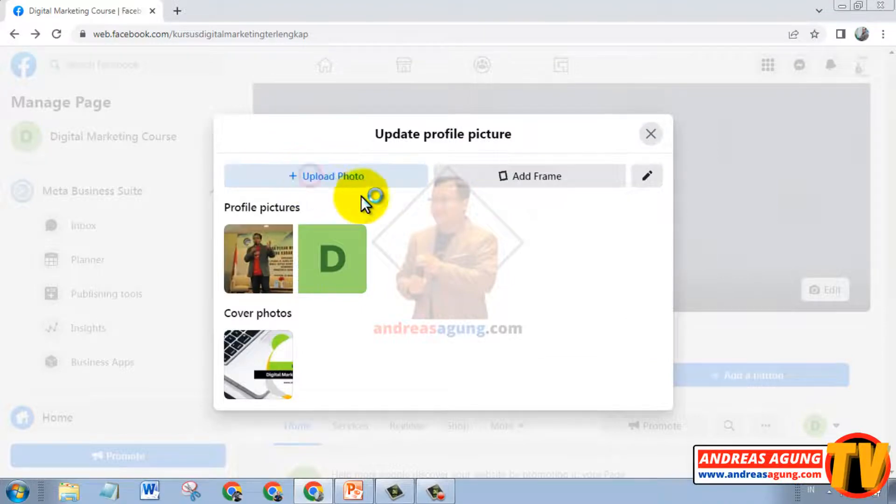
pyautogui.doubleClick(348, 147)
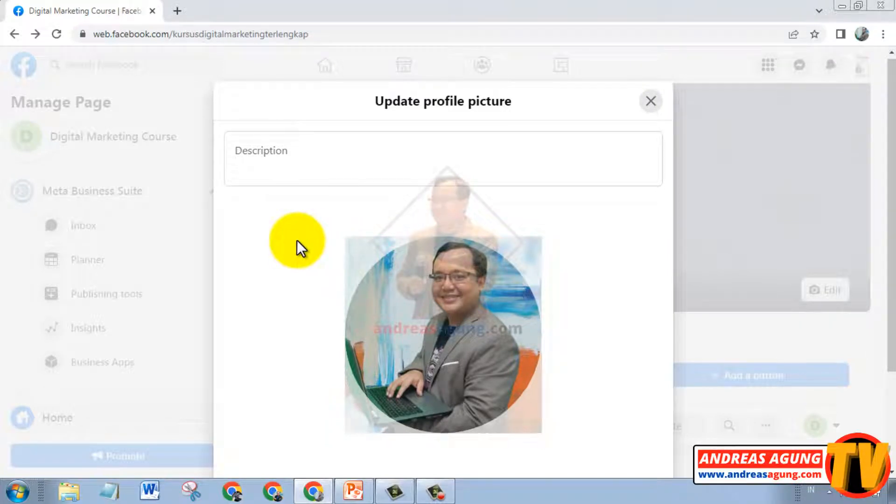
pyautogui.scroll(-2, 297, 241)
pyautogui.scroll(2, 297, 241)
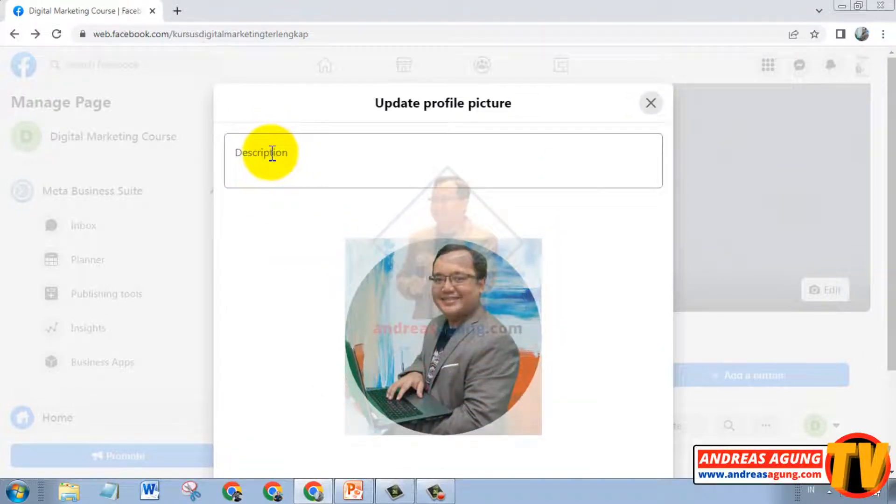
pyautogui.scroll(-2, 307, 230)
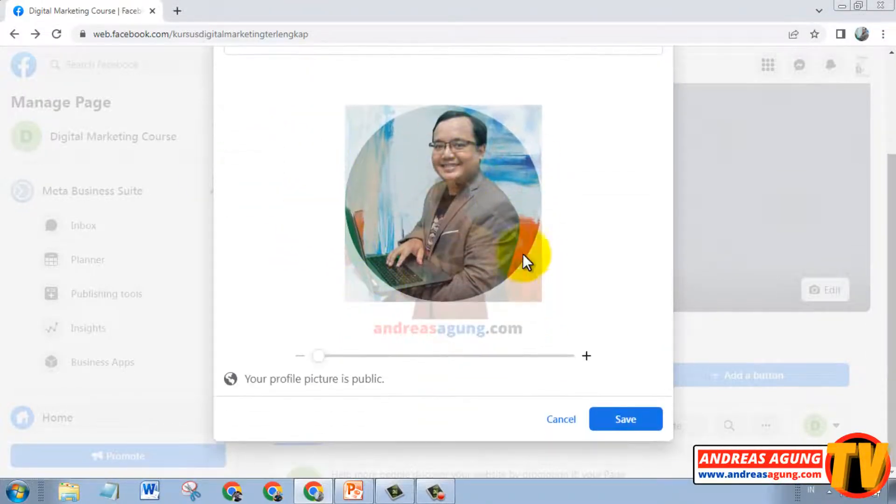
pyautogui.click(626, 422)
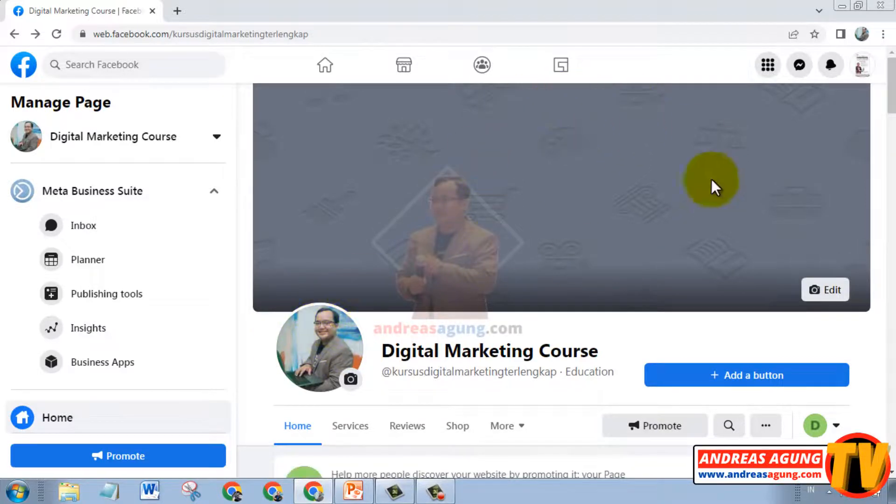
# Step: Upload the Kursus Digital Marketing image as the Page's cover photo, shift it slightly upward and save the changes
pyautogui.click(821, 294)
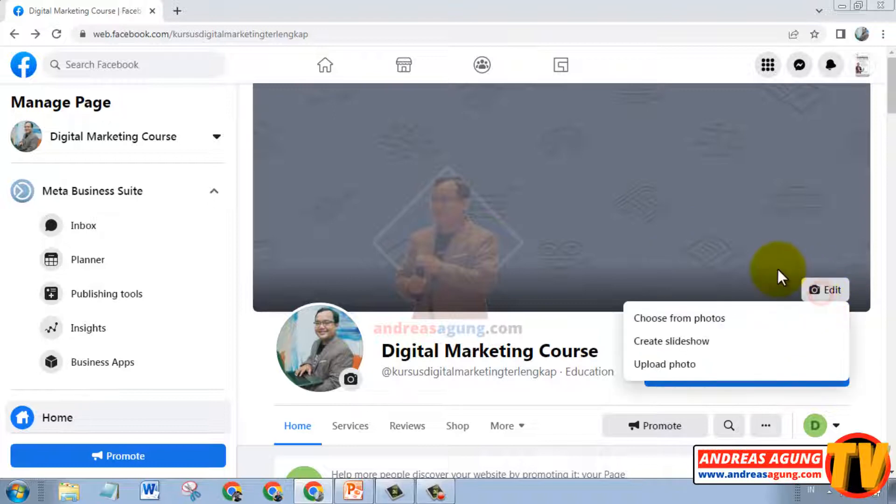
pyautogui.click(675, 369)
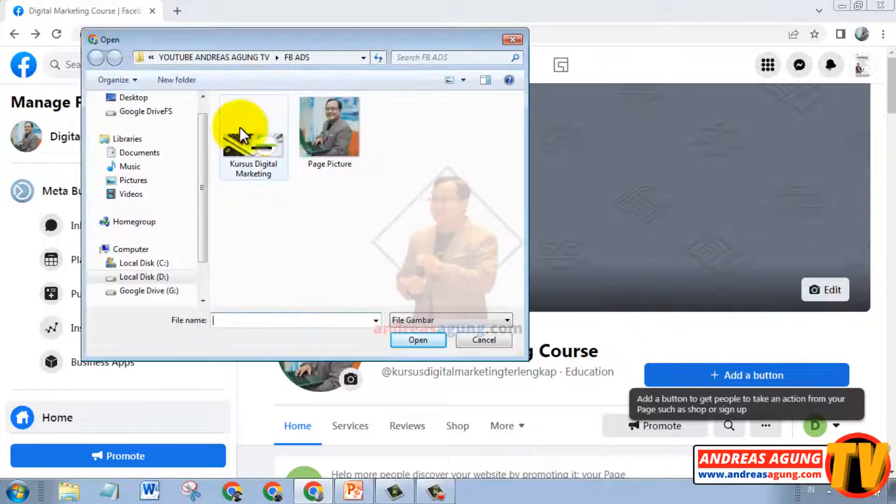
pyautogui.click(242, 138)
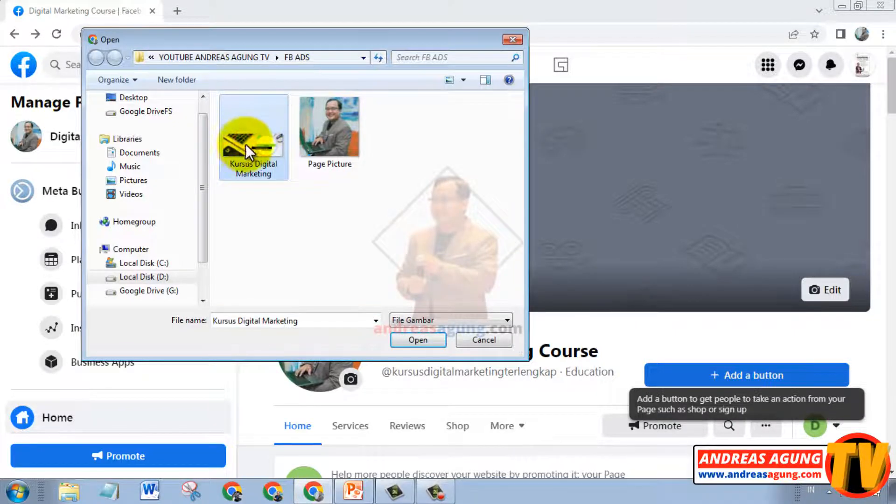
pyautogui.click(421, 338)
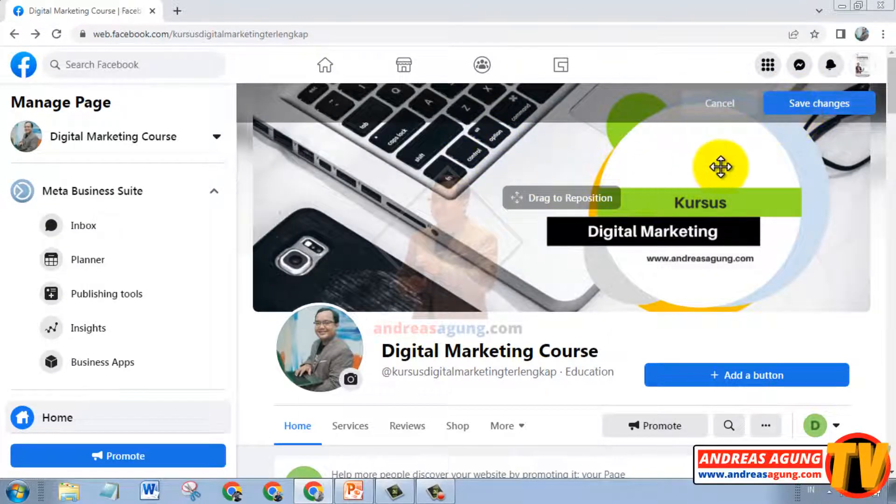
pyautogui.moveTo(580, 157)
pyautogui.mouseDown()
pyautogui.moveTo(579, 170)
pyautogui.moveTo(580, 159)
pyautogui.mouseUp()
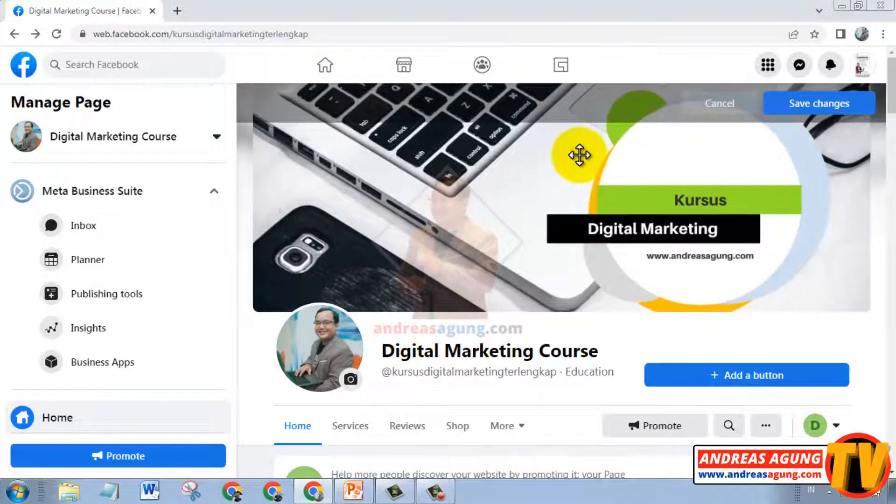
pyautogui.click(823, 106)
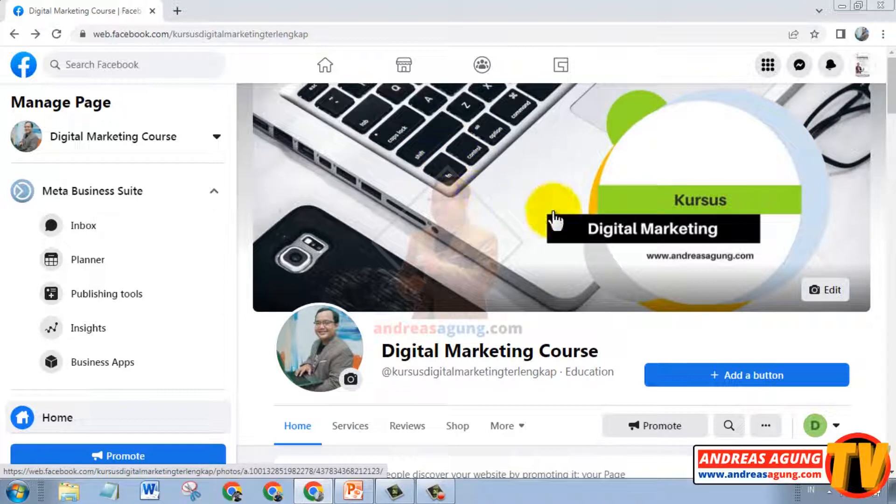
pyautogui.click(748, 379)
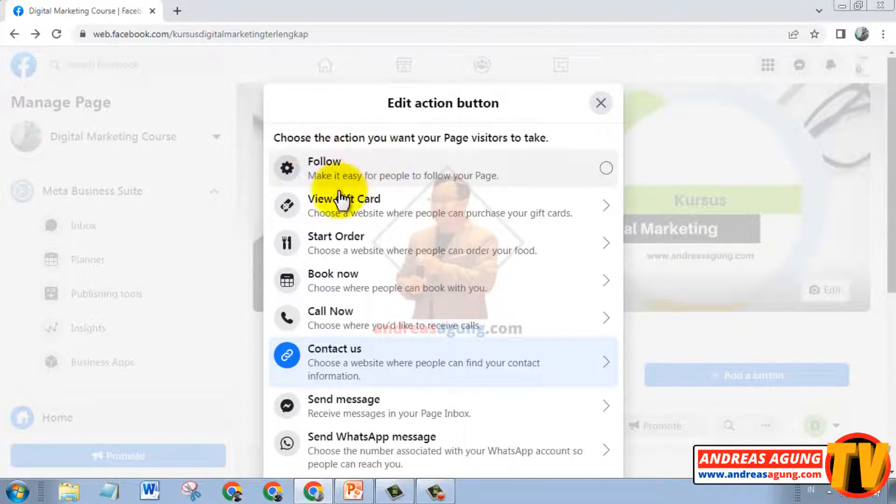
pyautogui.scroll(-4, 403, 355)
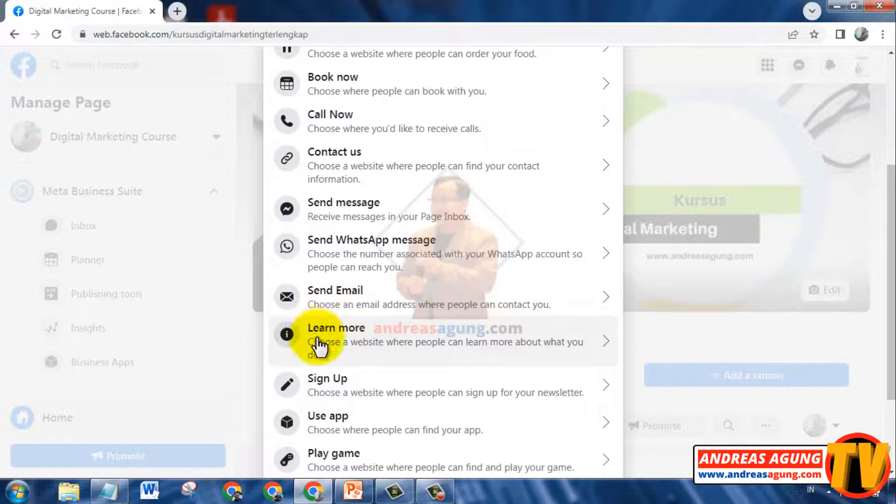
pyautogui.click(354, 335)
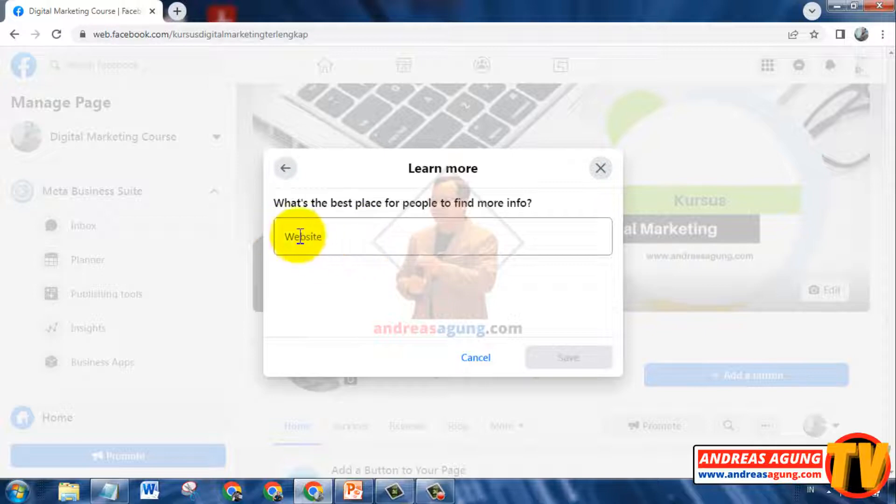
pyautogui.click(327, 242)
pyautogui.write('https://andreasagung.com')
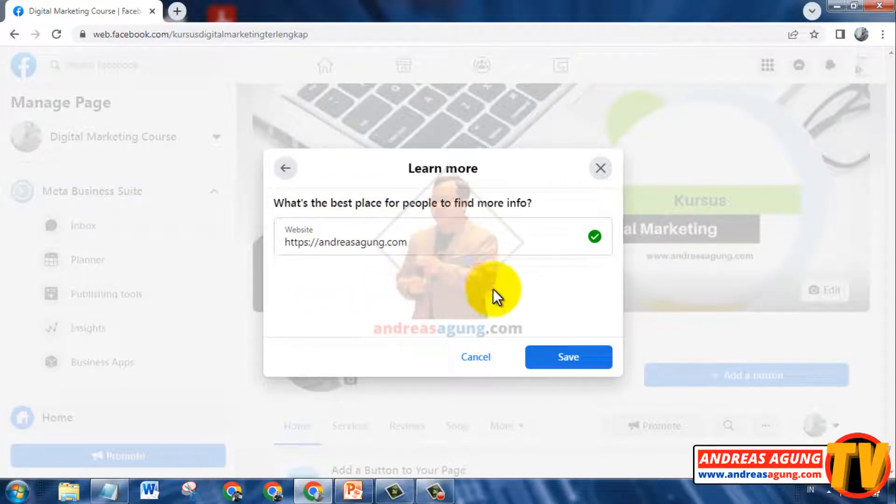
pyautogui.click(575, 361)
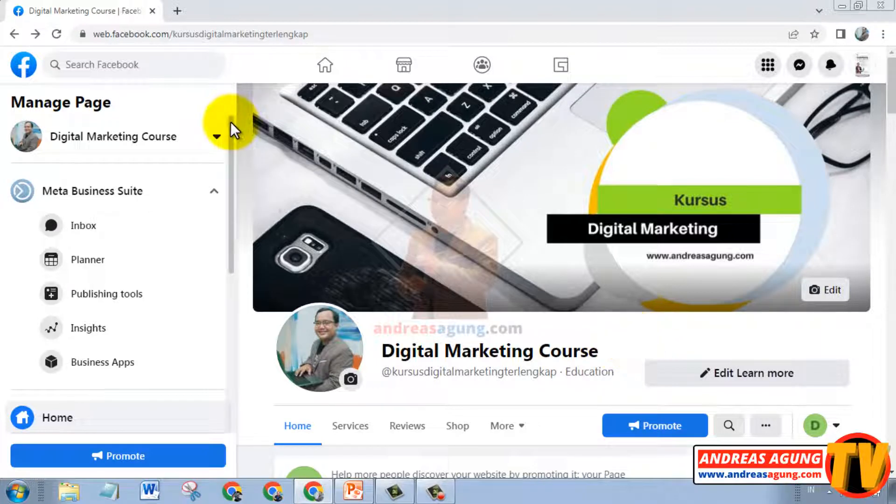
# Step: Open the Page's info for editing
pyautogui.moveTo(231, 122); pyautogui.dragTo(231, 291)
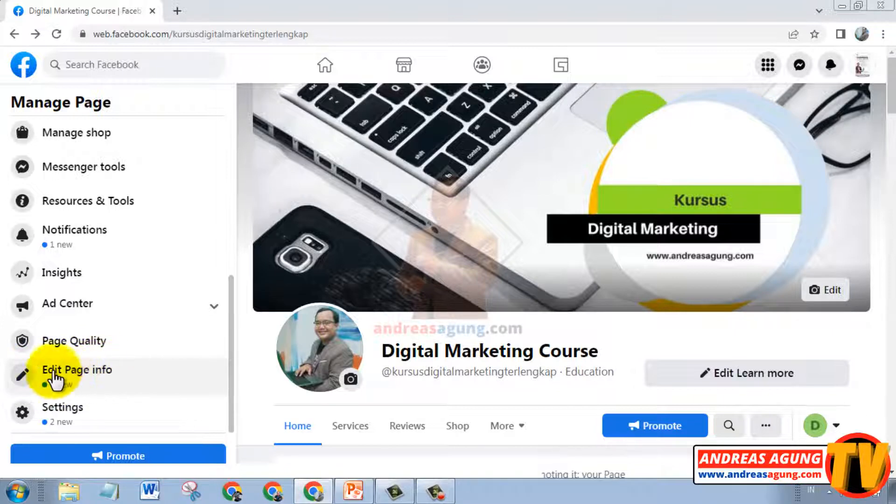
pyautogui.click(70, 383)
pyautogui.click(70, 381)
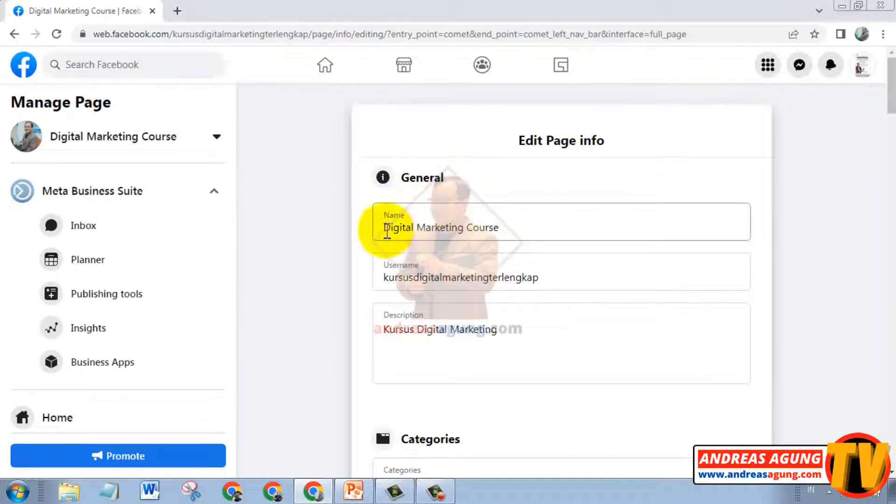
# Step: Examine the Page's name, username and description, and compare the username with the Page's web address
pyautogui.moveTo(388, 230); pyautogui.dragTo(500, 229)
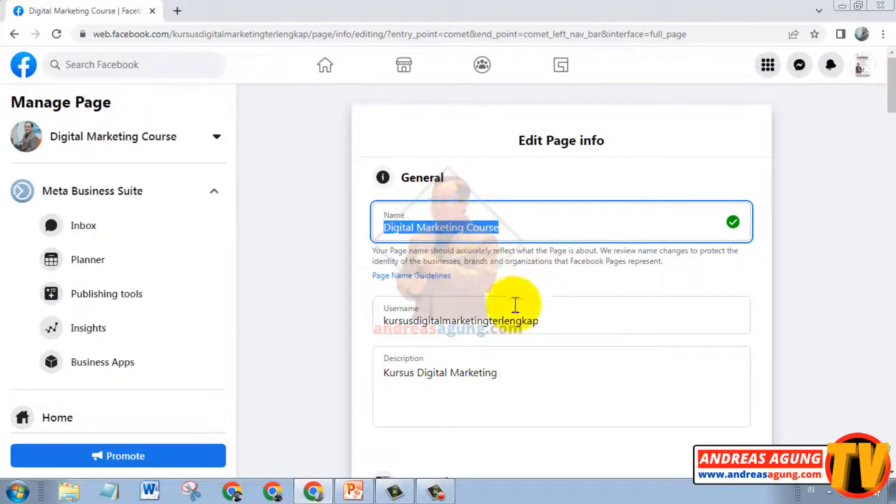
pyautogui.moveTo(387, 322); pyautogui.dragTo(540, 322)
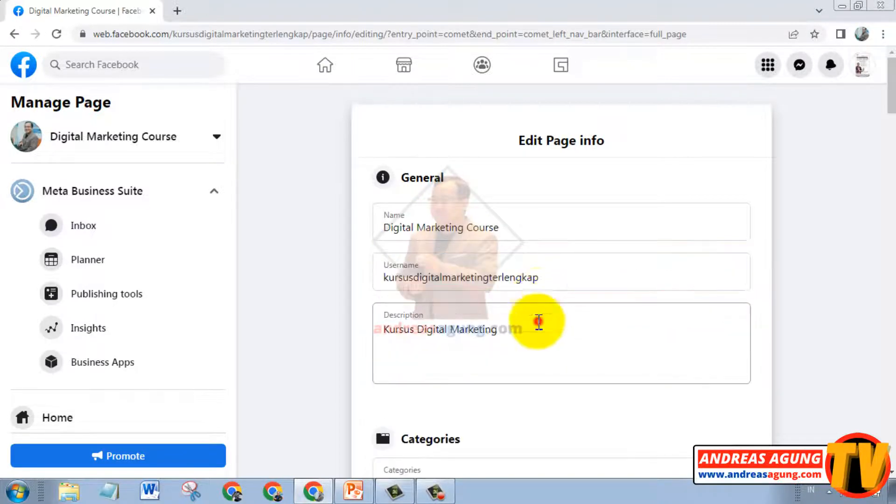
pyautogui.click(382, 277)
pyautogui.moveTo(402, 277); pyautogui.dragTo(535, 277)
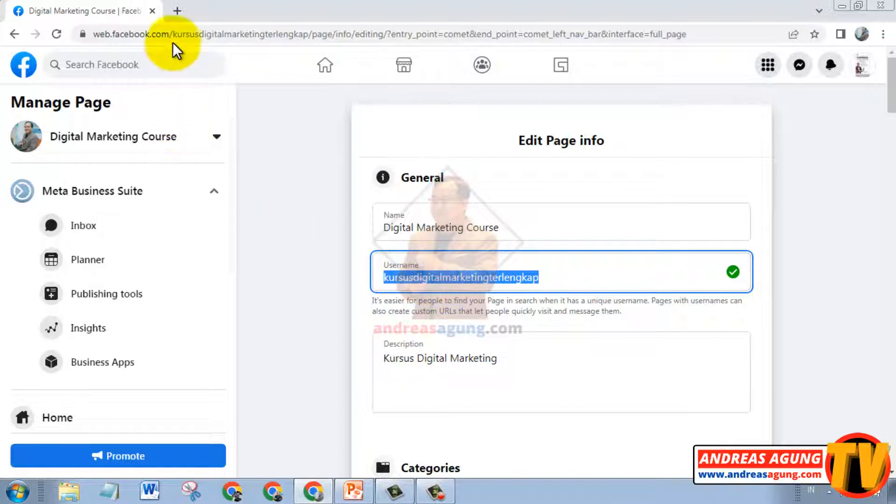
pyautogui.moveTo(174, 34); pyautogui.dragTo(305, 35)
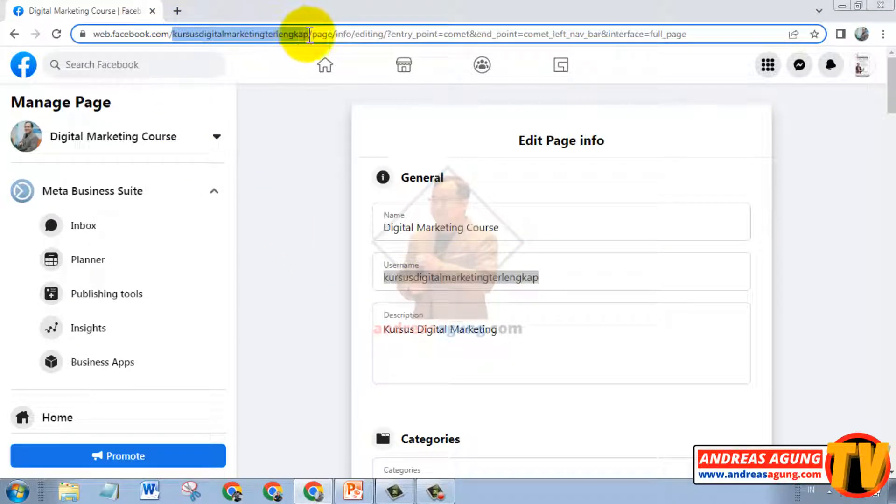
pyautogui.moveTo(95, 35); pyautogui.dragTo(342, 34)
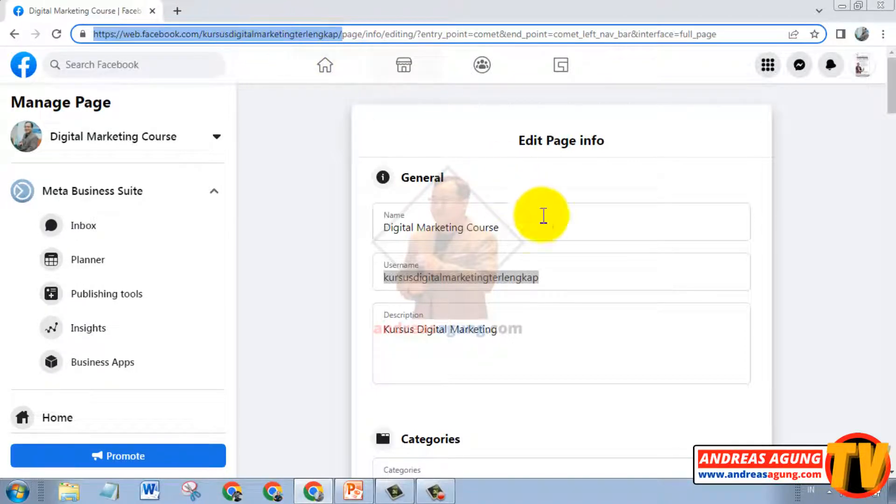
pyautogui.click(496, 278)
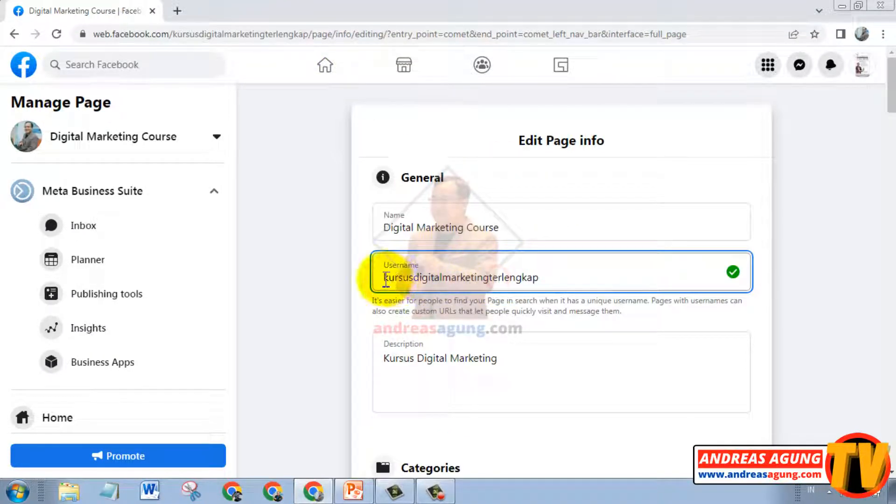
pyautogui.moveTo(386, 279); pyautogui.dragTo(548, 278)
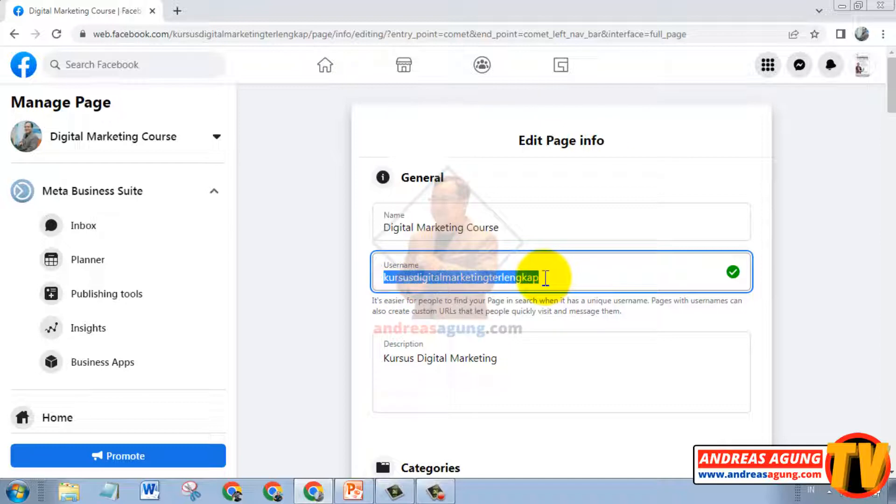
pyautogui.click(400, 340)
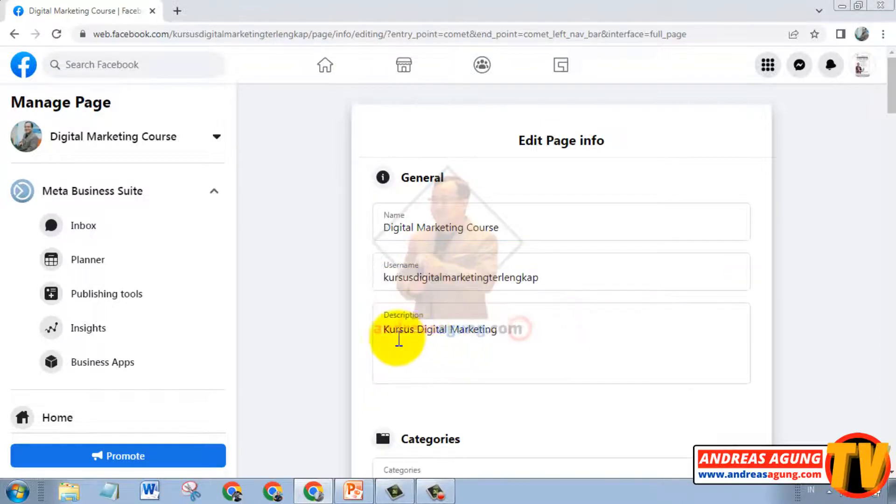
pyautogui.moveTo(380, 330); pyautogui.dragTo(508, 332)
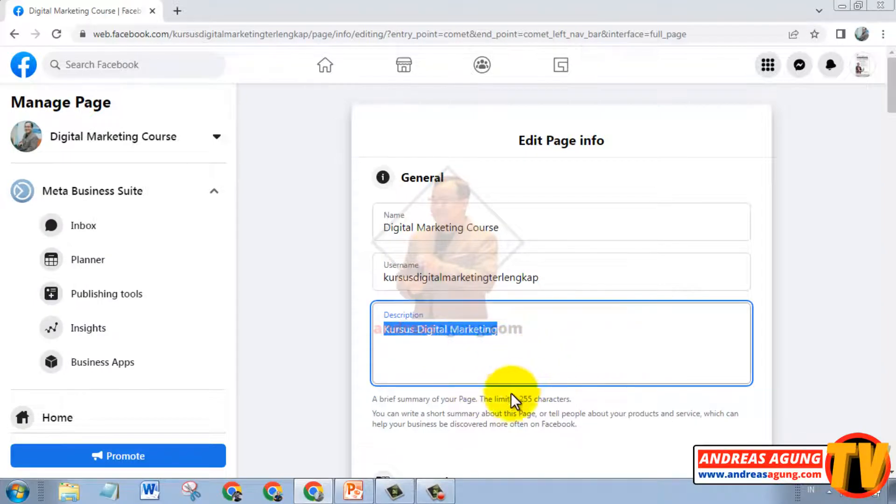
pyautogui.click(479, 328)
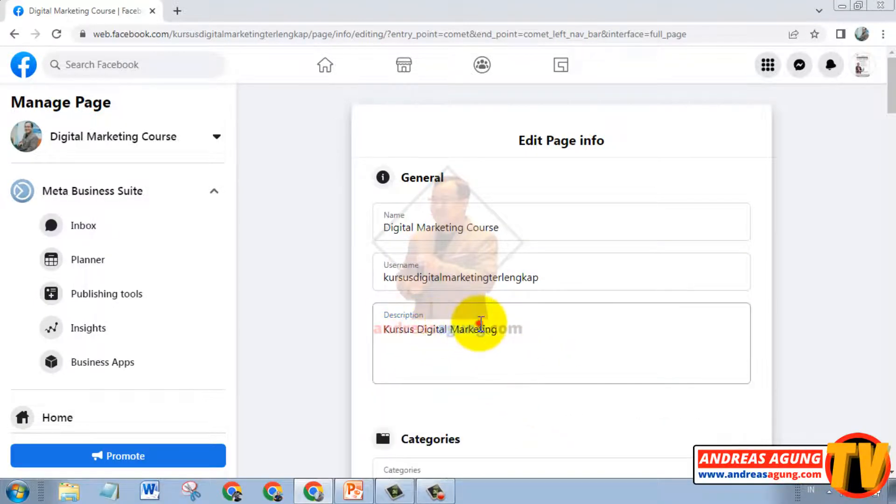
pyautogui.click(356, 354)
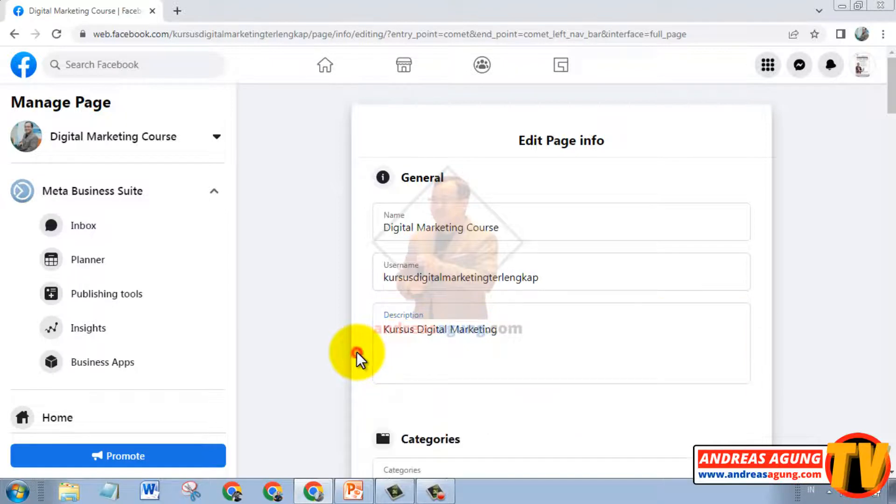
# Step: Examine the Page info's categories and its contact fields for phone number, WhatsApp number, email and website
pyautogui.scroll(-4, 355, 348)
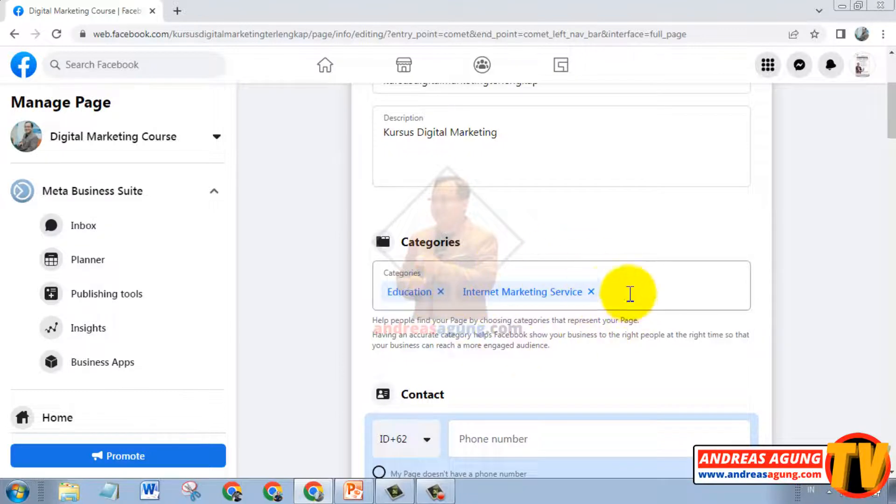
pyautogui.scroll(-4, 347, 294)
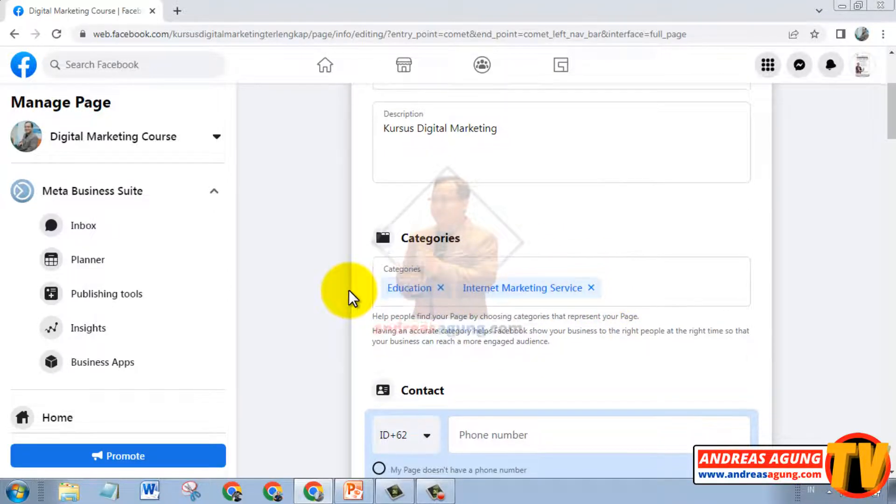
pyautogui.click(460, 243)
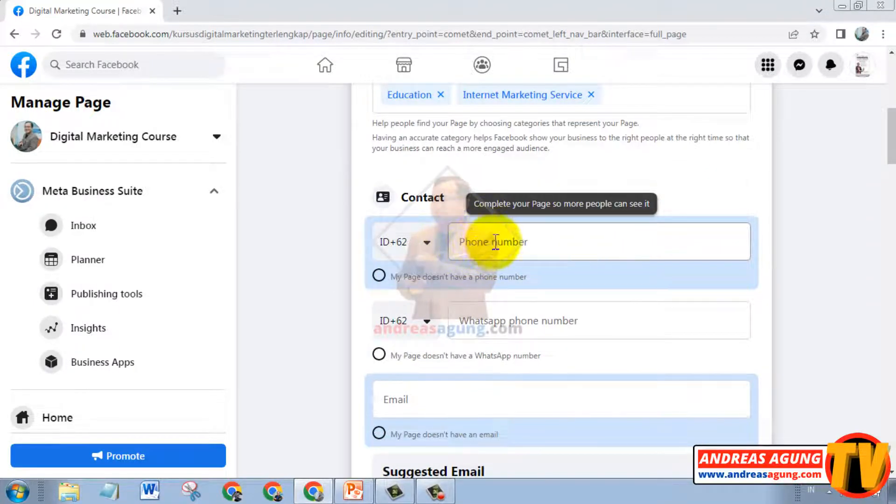
pyautogui.click(515, 321)
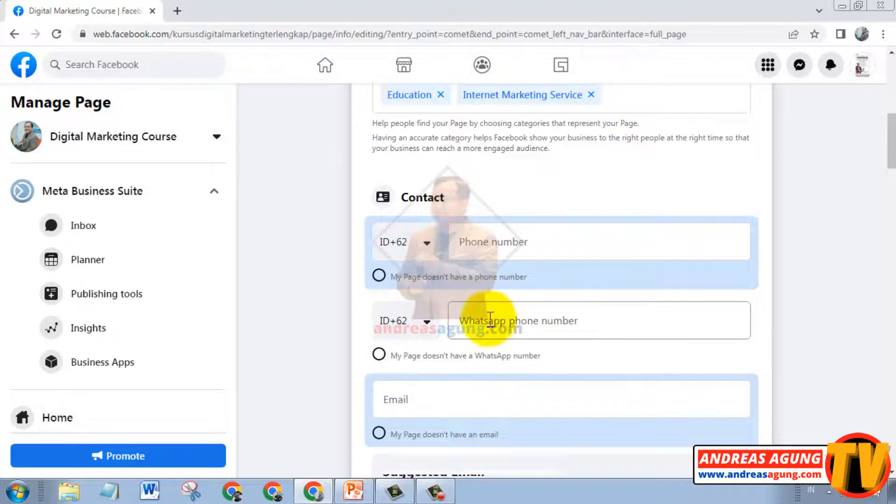
pyautogui.scroll(-2, 484, 319)
pyautogui.click(399, 334)
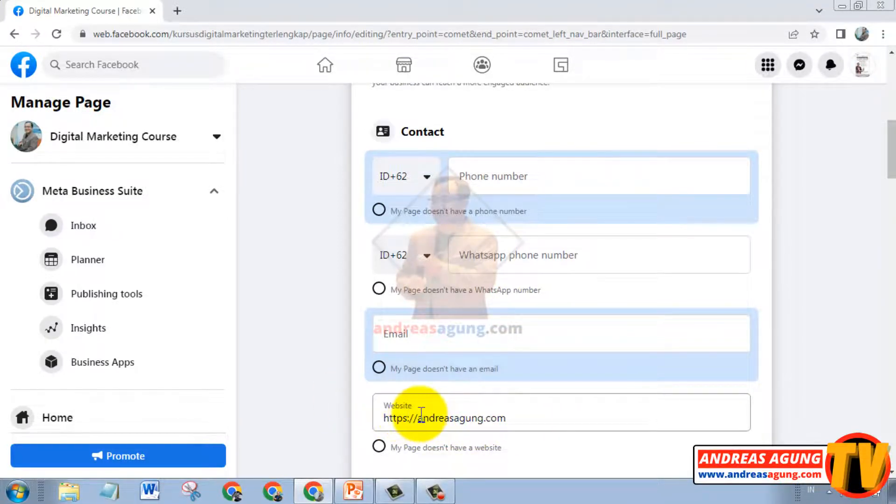
pyautogui.scroll(-4, 332, 399)
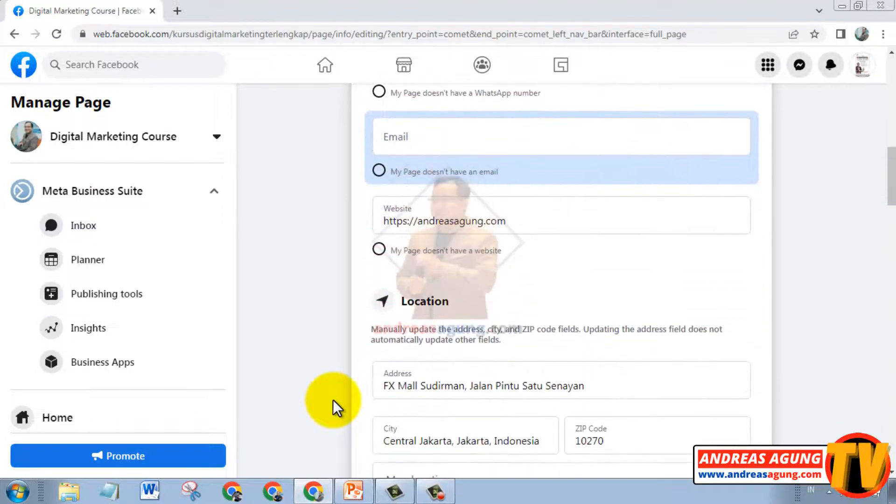
# Step: Examine the Page's location section, covering the address, city, ZIP code and map location
pyautogui.scroll(-1, 333, 400)
pyautogui.scroll(-1, 371, 323)
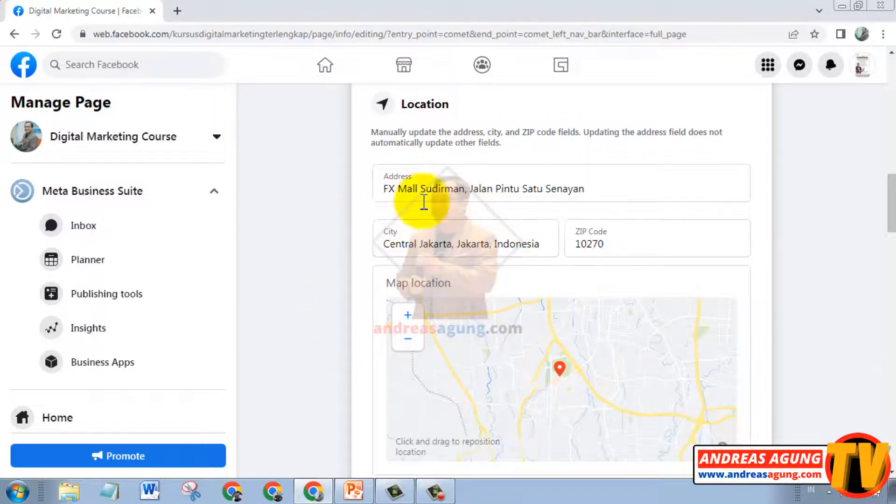
pyautogui.scroll(-1, 322, 250)
pyautogui.scroll(1, 321, 246)
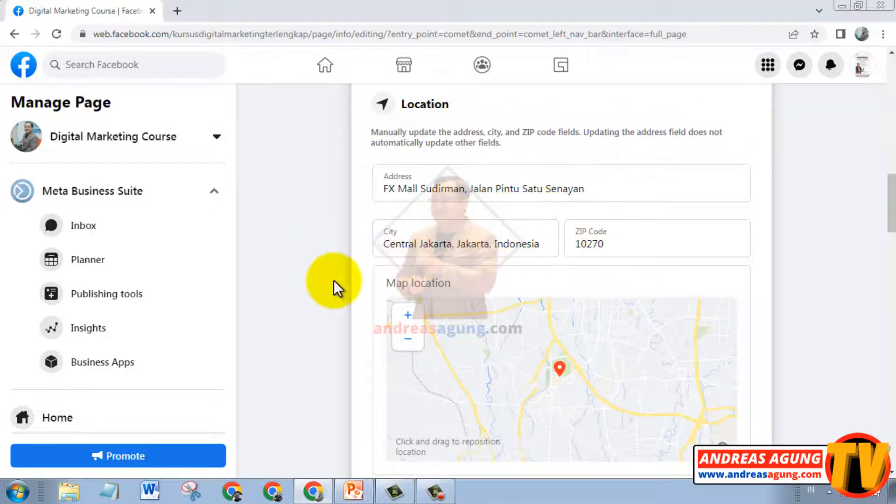
pyautogui.scroll(-1, 335, 282)
pyautogui.scroll(1, 334, 280)
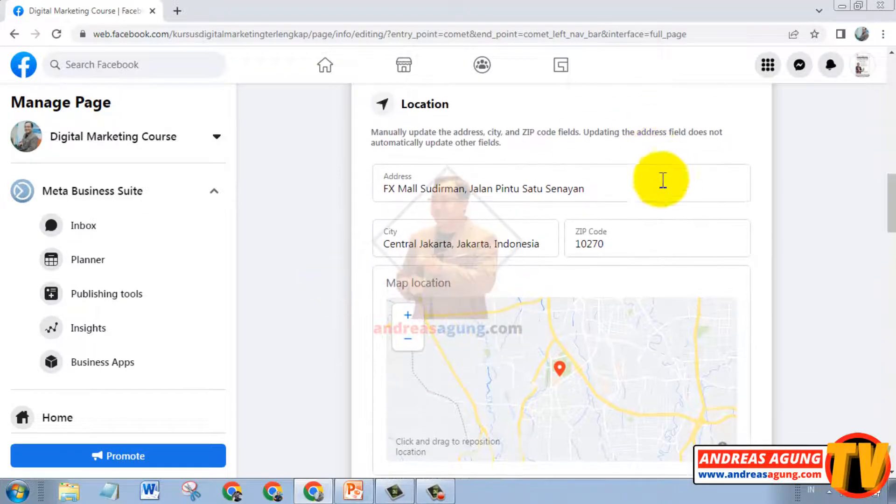
pyautogui.scroll(-1, 358, 341)
pyautogui.scroll(-1, 359, 341)
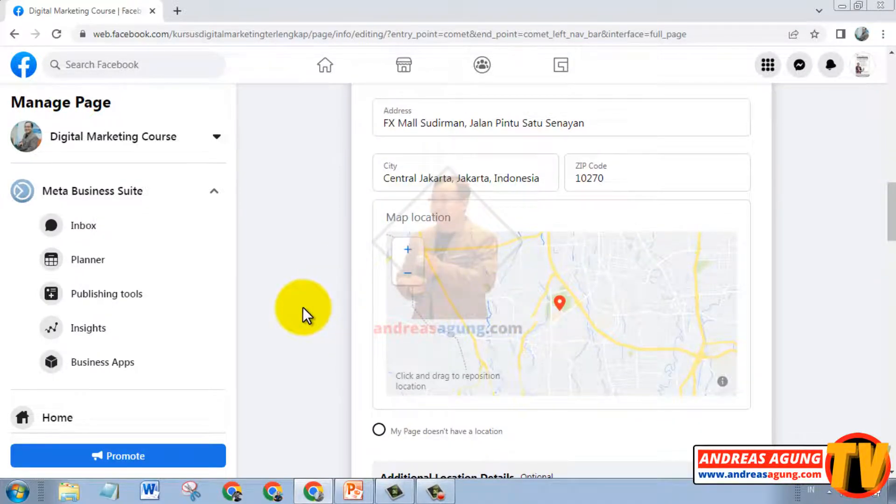
pyautogui.scroll(-1, 303, 307)
pyautogui.scroll(7, 301, 307)
pyautogui.scroll(14, 471, 304)
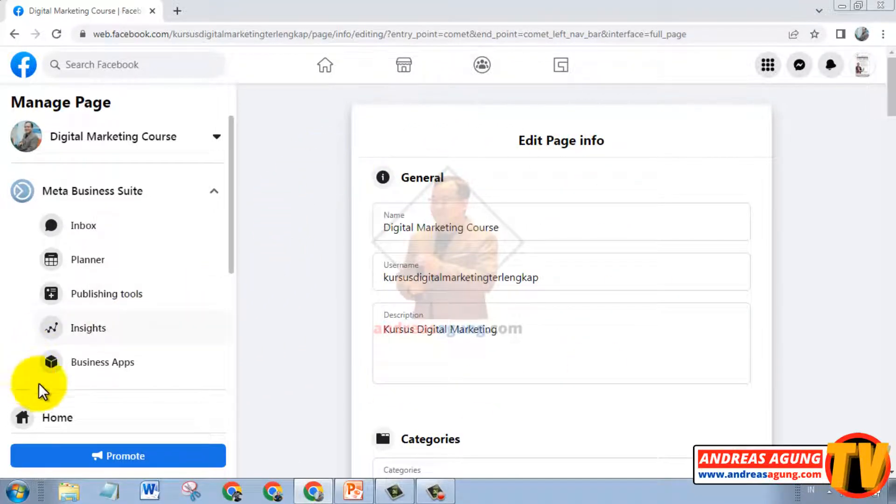
# Step: Return to the Page's home view and check its web address
pyautogui.click(58, 420)
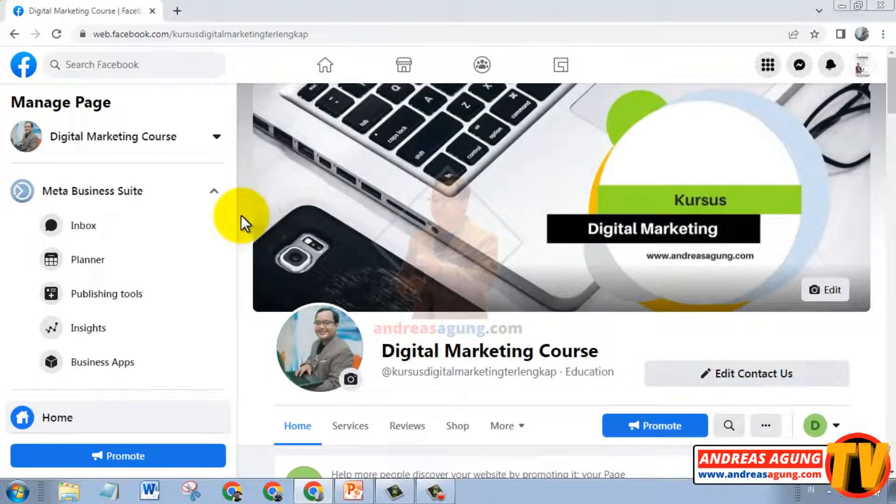
pyautogui.click(321, 32)
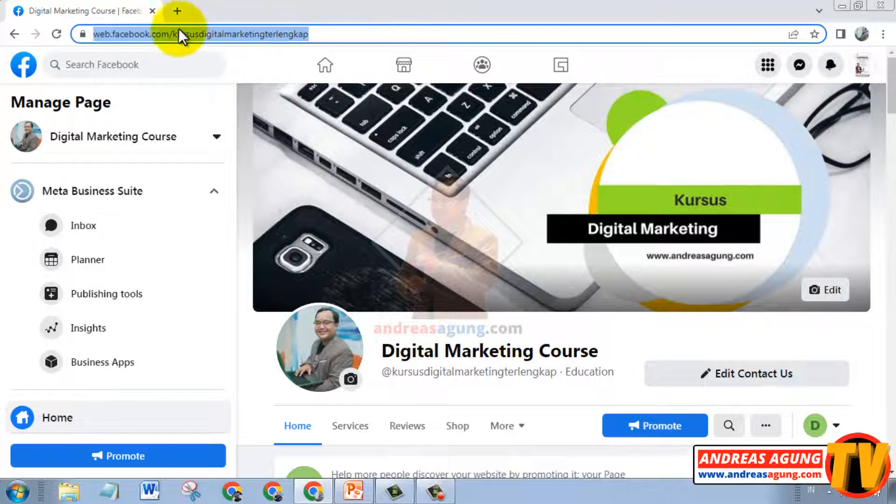
pyautogui.click(241, 136)
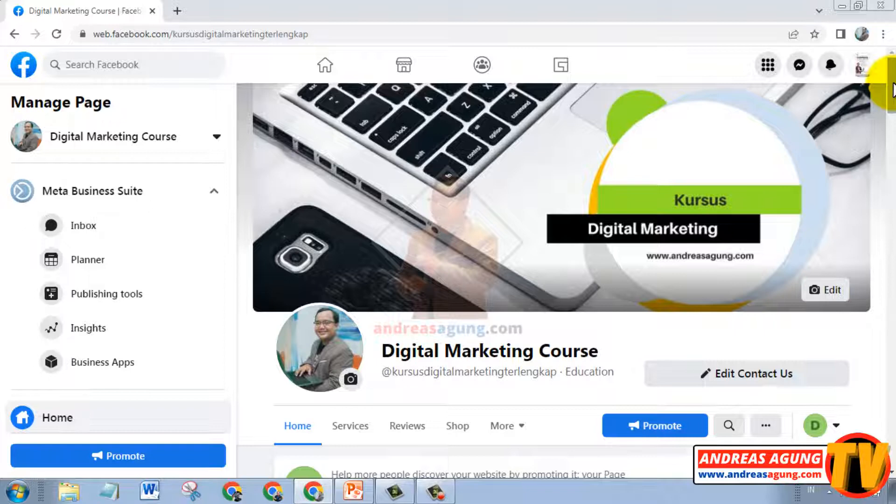
# Step: Draft a public post in Facebook reading "Tesss" with a photo/video attachment area, and discard it unpublished
pyautogui.moveTo(892, 90); pyautogui.dragTo(892, 138)
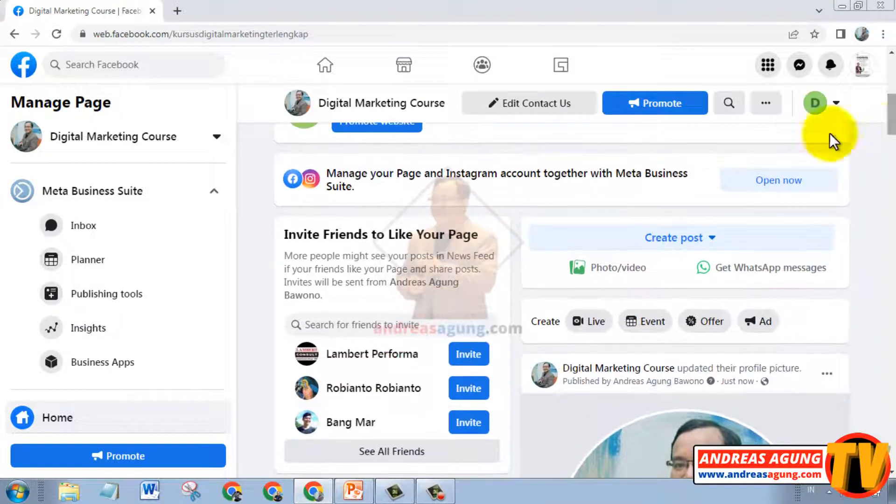
pyautogui.click(679, 240)
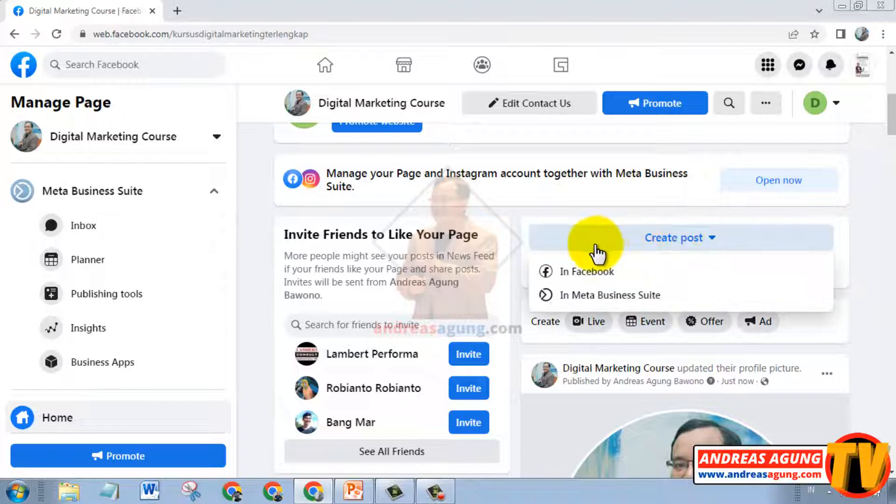
pyautogui.click(583, 279)
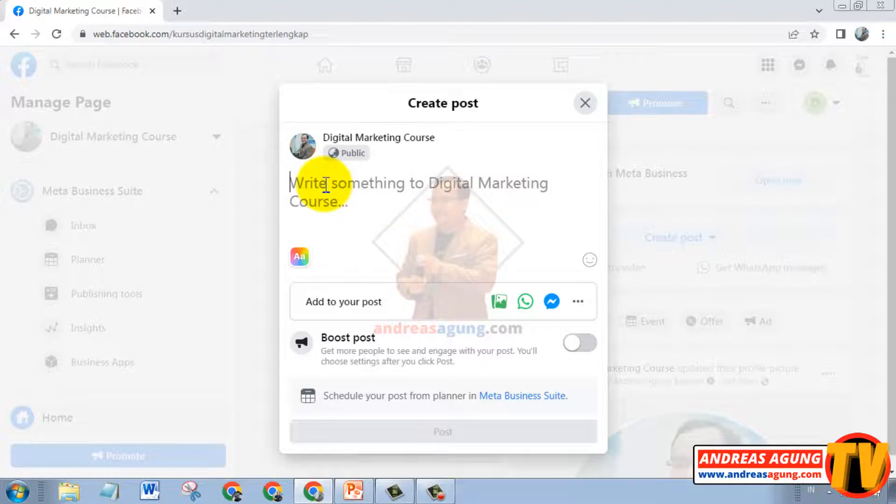
pyautogui.write('Tesss')
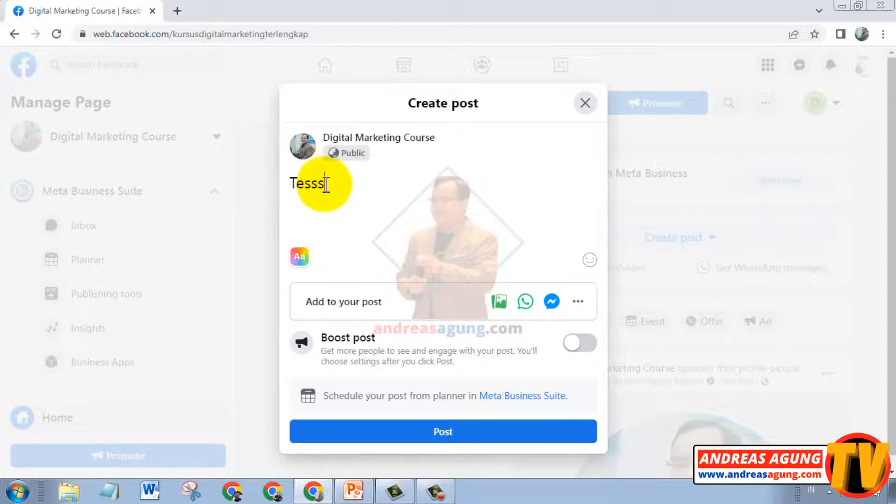
pyautogui.click(498, 304)
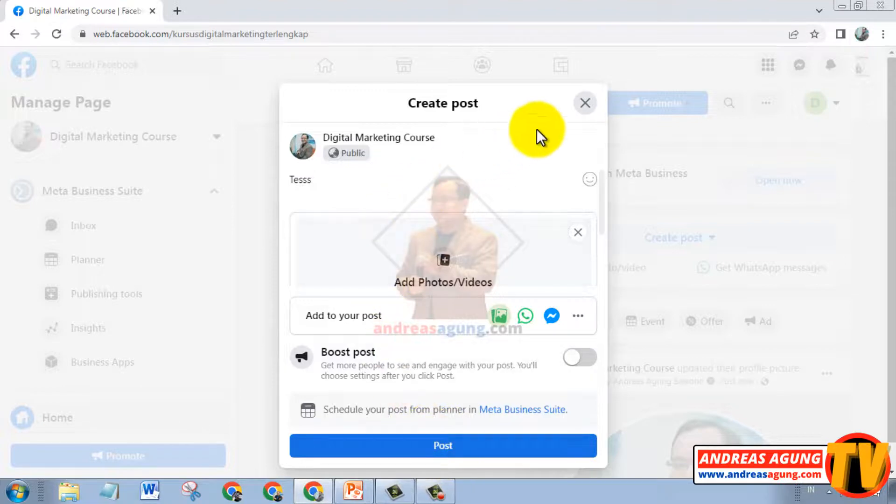
pyautogui.click(584, 104)
pyautogui.click(582, 292)
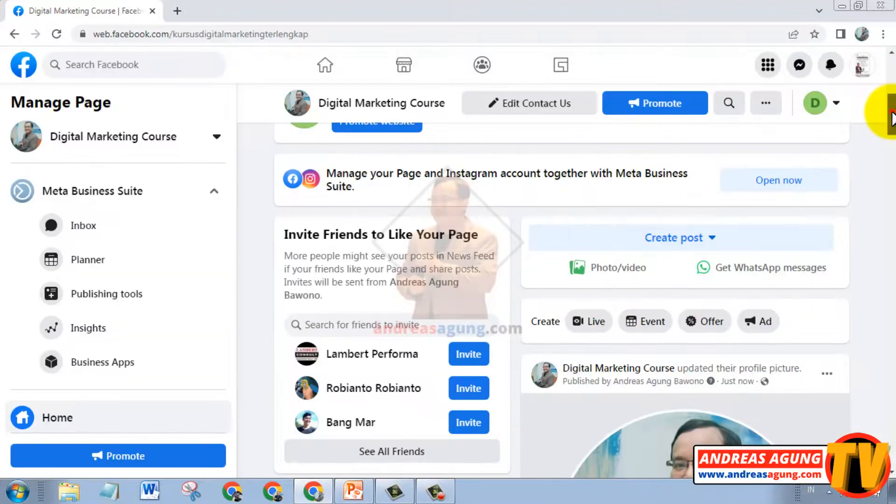
pyautogui.moveTo(891, 115); pyautogui.dragTo(892, 82)
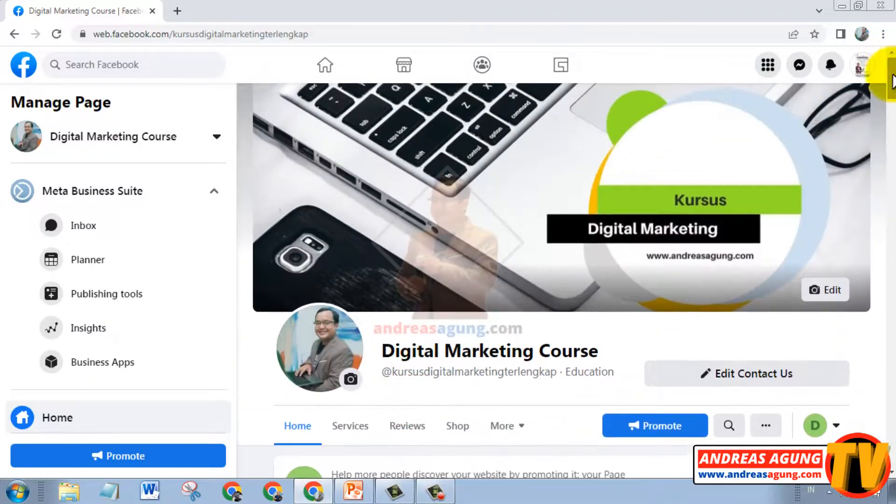